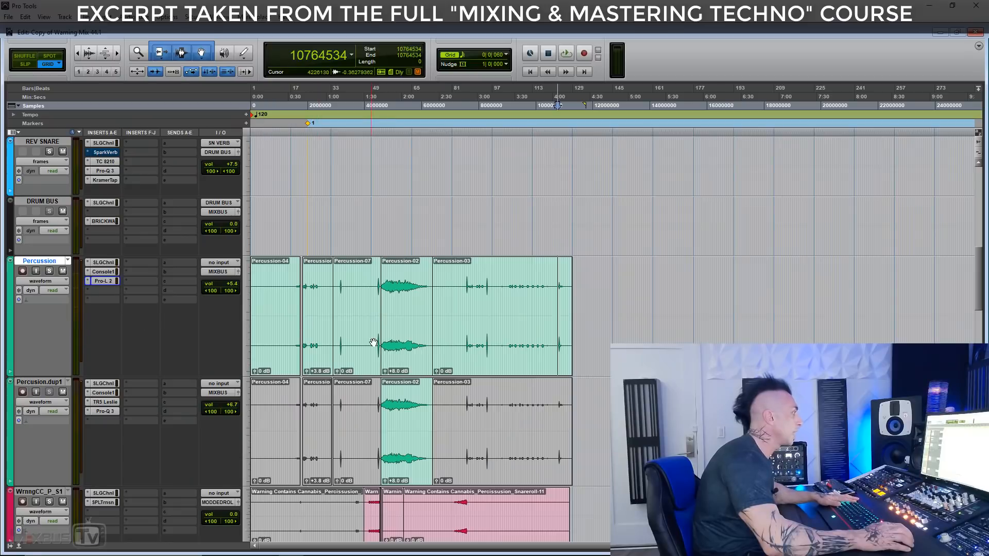
- Select the Percussion-02 clip on the Percussion track, solo the track and play the clip
{"action": "left_click", "coordinate": [394, 350]}
{"action": "key", "text": "ctrl+]"}
{"action": "key", "text": "ctrl+]"}
{"action": "key", "text": "shift+s"}
{"action": "key", "text": "space"}
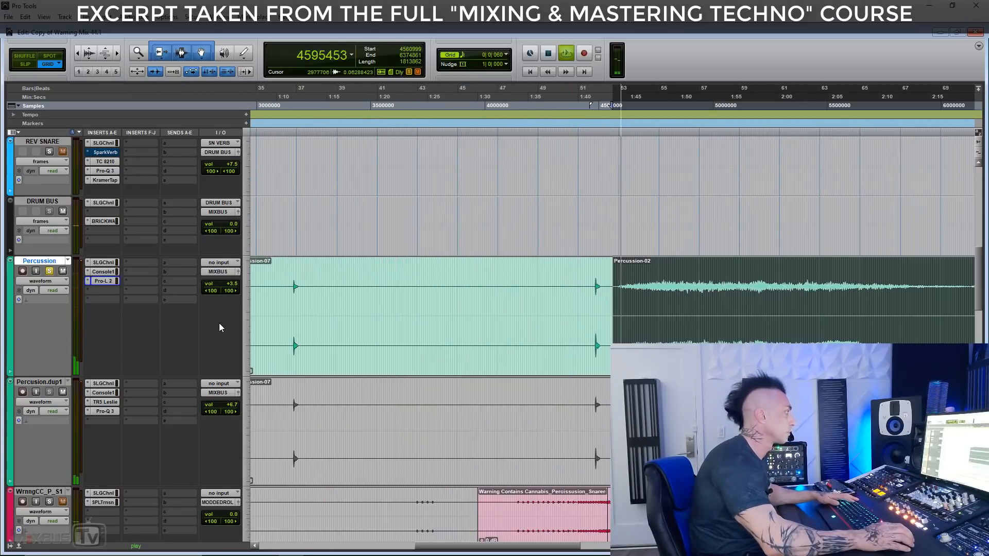
{"action": "key", "text": "ctrl+["}
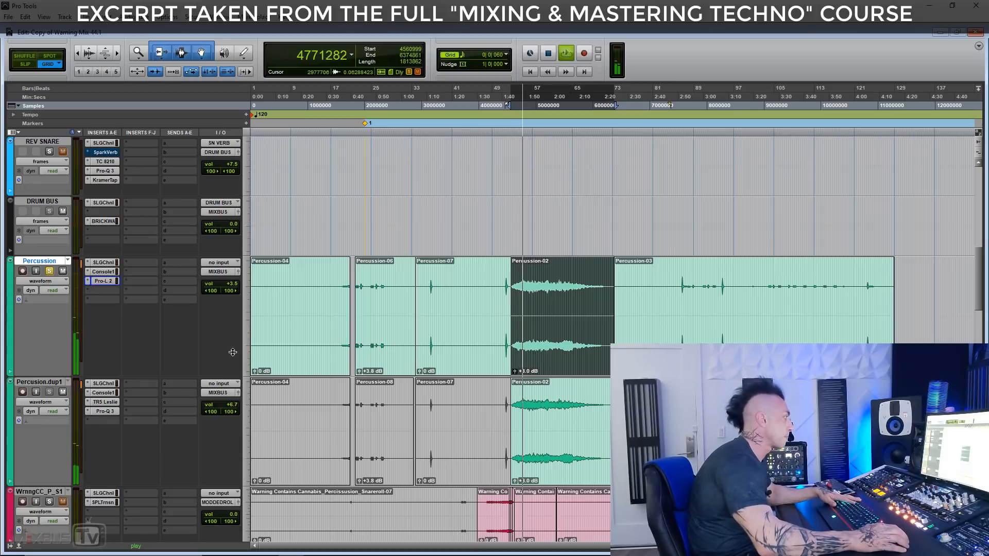
- Reduce the Percussion track's height and select the Percussion-02 clip on the Percusion.dup1 track
{"action": "left_click_drag", "start_coordinate": [233, 376], "coordinate": [219, 318]}
{"action": "key", "text": "ctrl+]"}
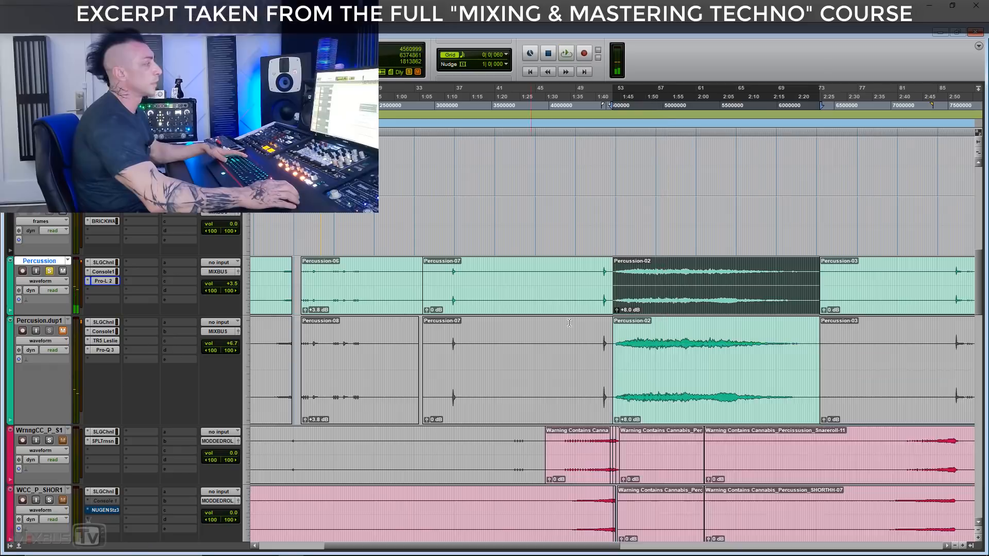
{"action": "key", "text": "ctrl+["}
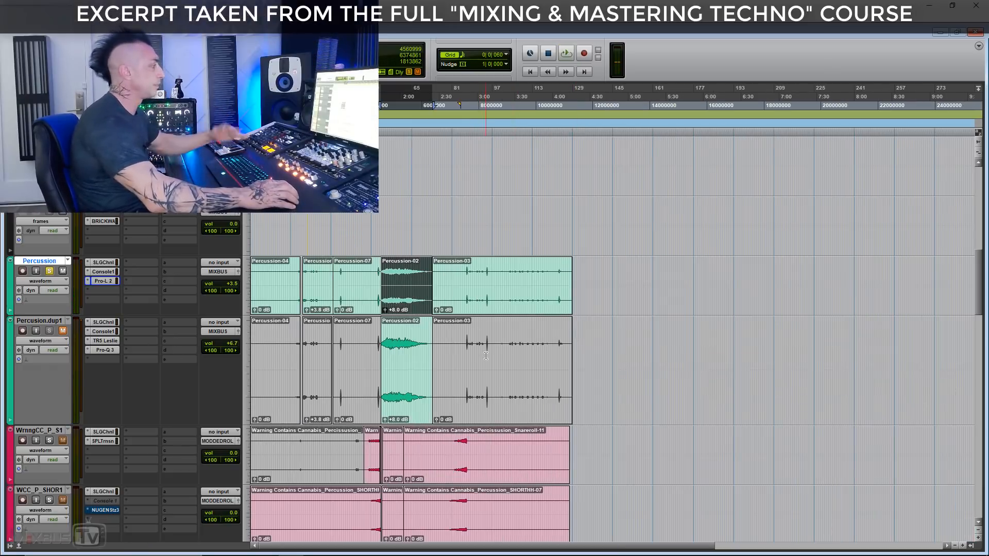
{"action": "left_click", "coordinate": [390, 352]}
{"action": "key", "text": "ctrl+]"}
{"action": "key", "text": "ctrl+]"}
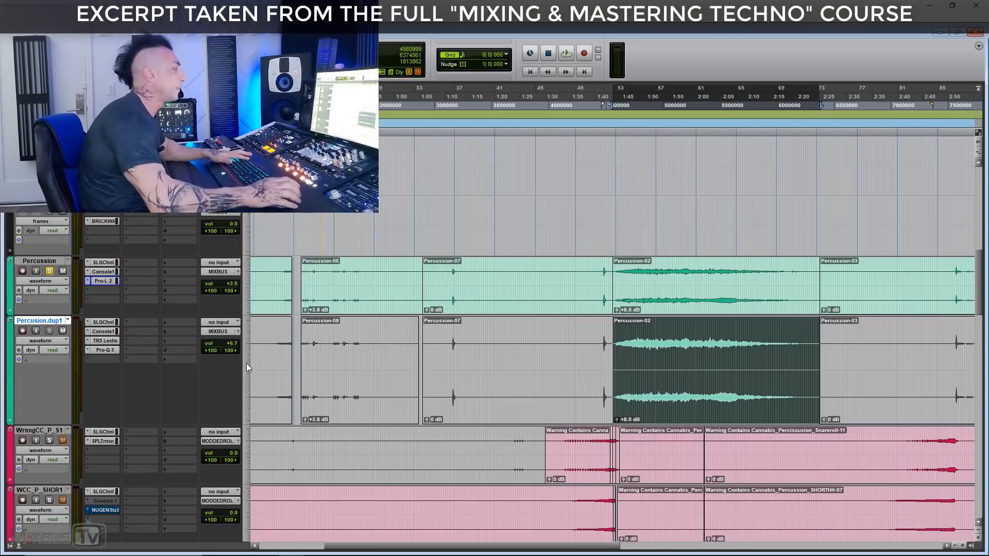
{"action": "left_click_drag", "start_coordinate": [250, 319], "coordinate": [248, 329]}
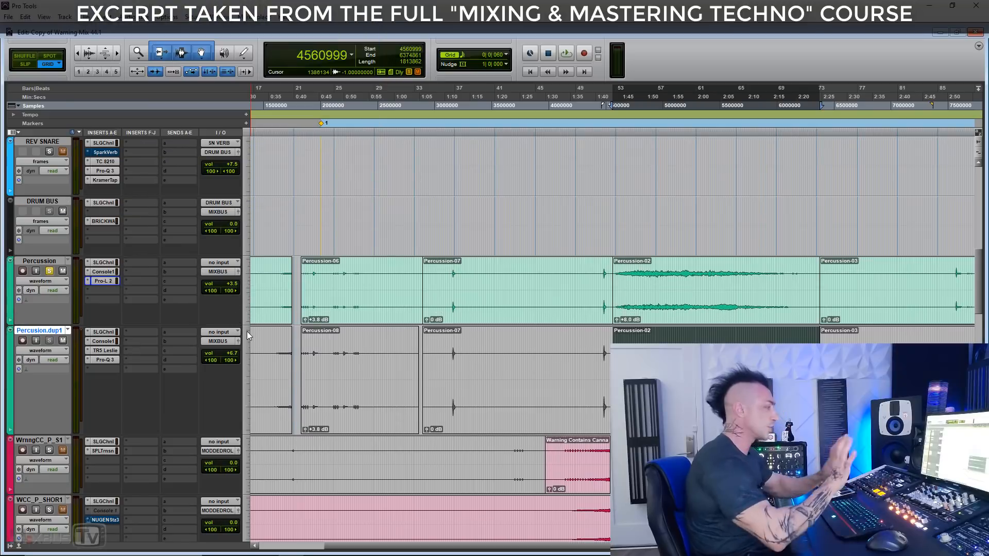
- Compare the SSLGChannel settings on the Percusion.dup1 and Percussion tracks, returning to the Percusion.dup1 instance
{"action": "left_click", "coordinate": [104, 332]}
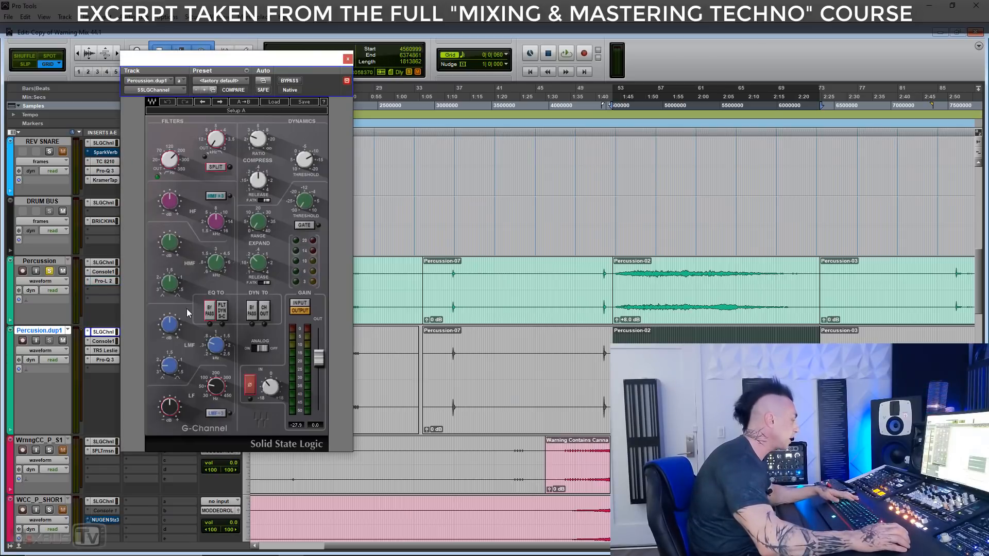
{"action": "left_click", "coordinate": [105, 262]}
{"action": "left_click", "coordinate": [682, 270]}
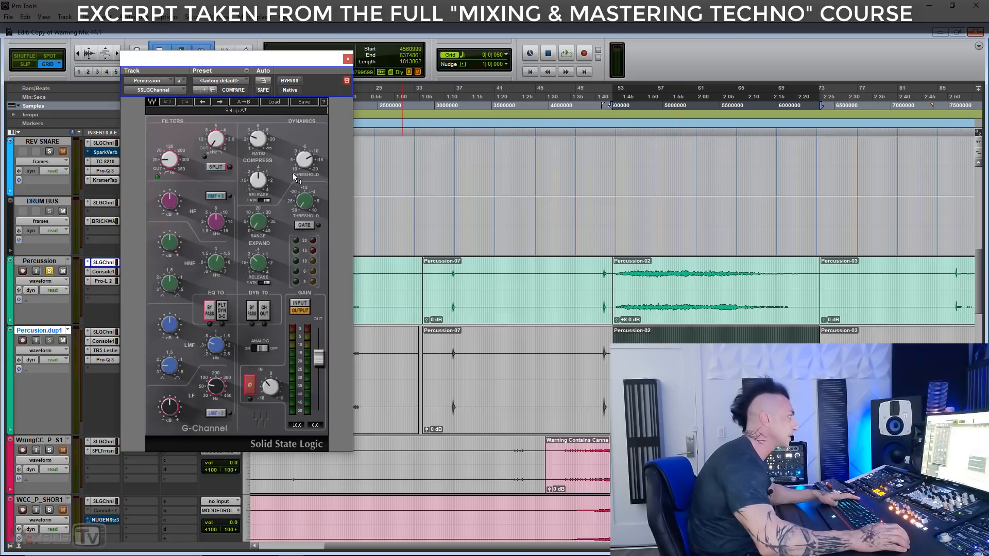
{"action": "left_click", "coordinate": [349, 59]}
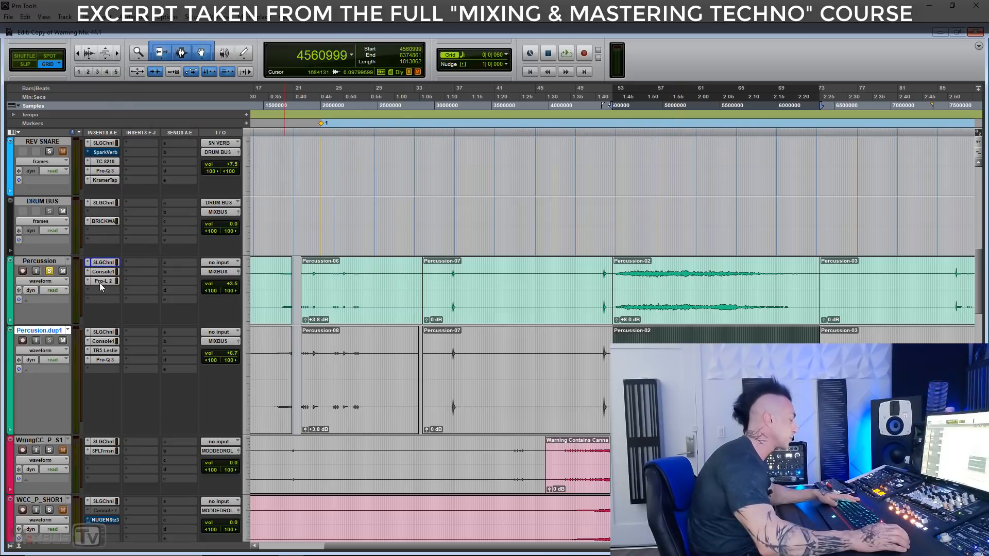
{"action": "left_click", "coordinate": [103, 332]}
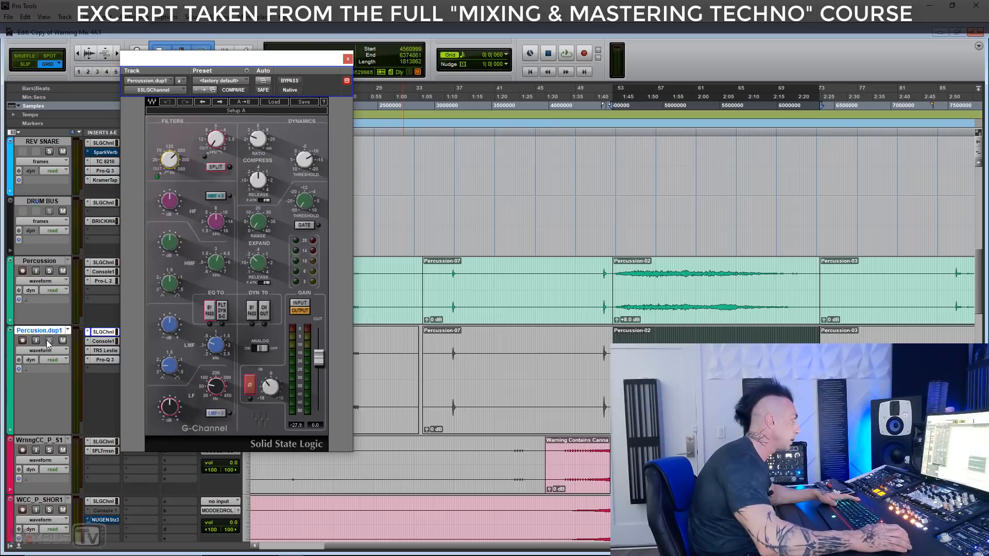
- Play a section of the soloed Percusion.dup1 clip and bypass its Console 1, TR5 Leslie and Pro-Q 3 inserts
{"action": "key", "text": "space"}
{"action": "key", "text": "ctrl+]"}
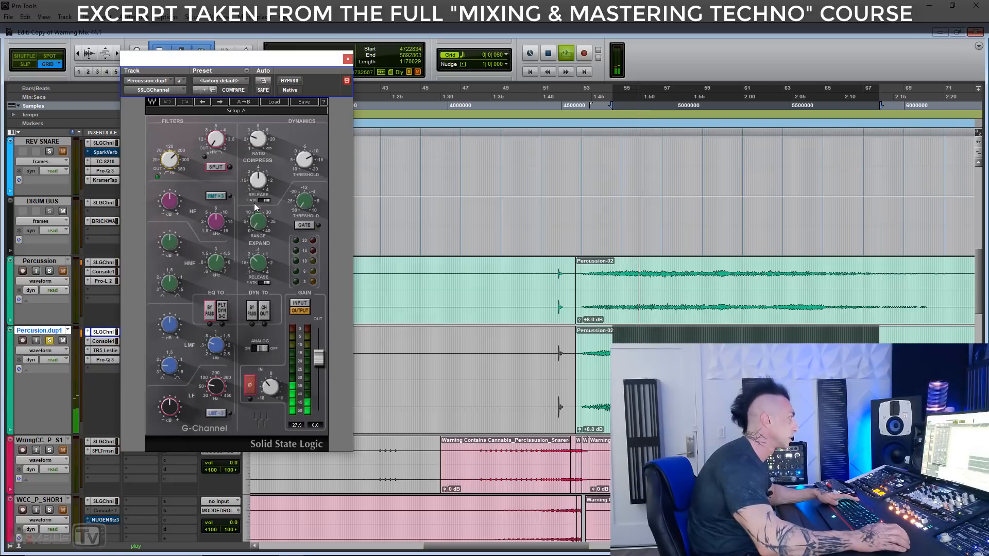
{"action": "left_click", "coordinate": [103, 341], "text": "ctrl"}
{"action": "left_click", "coordinate": [105, 350], "text": "ctrl"}
{"action": "left_click", "coordinate": [105, 359], "text": "ctrl"}
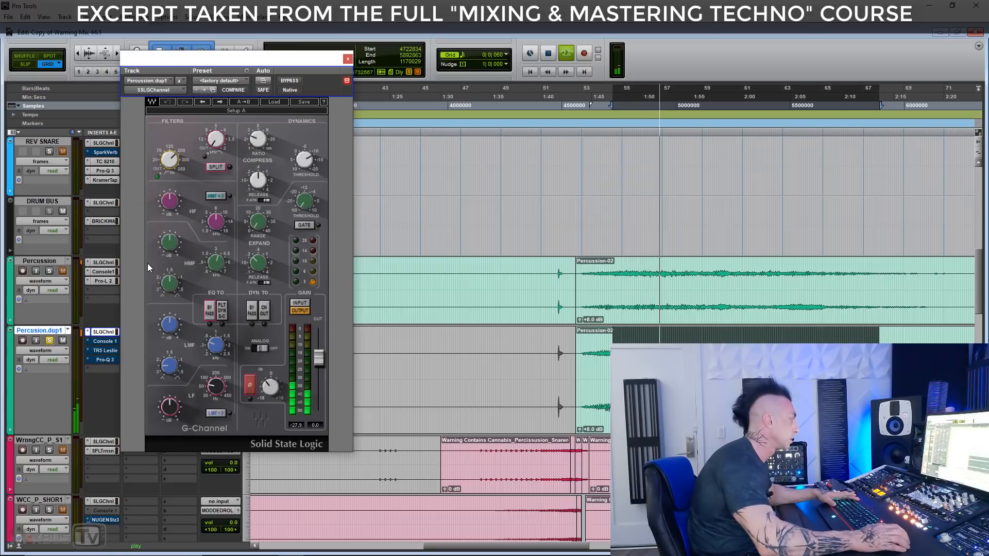
- Listen to Percusion.dup1 with the SSLGChannel bypassed and re-enabled to compare the filtered sound
{"action": "left_click", "coordinate": [288, 81]}
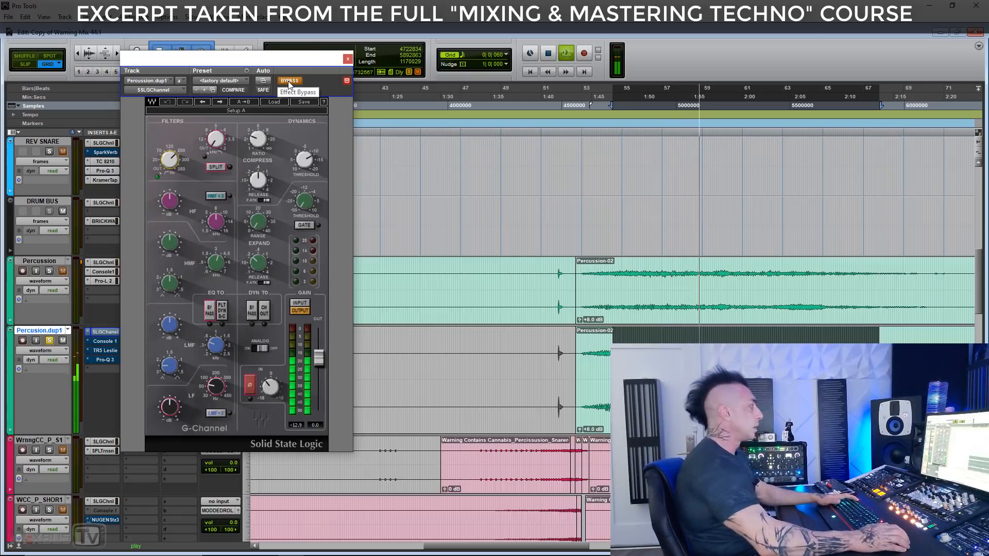
{"action": "key", "text": "space"}
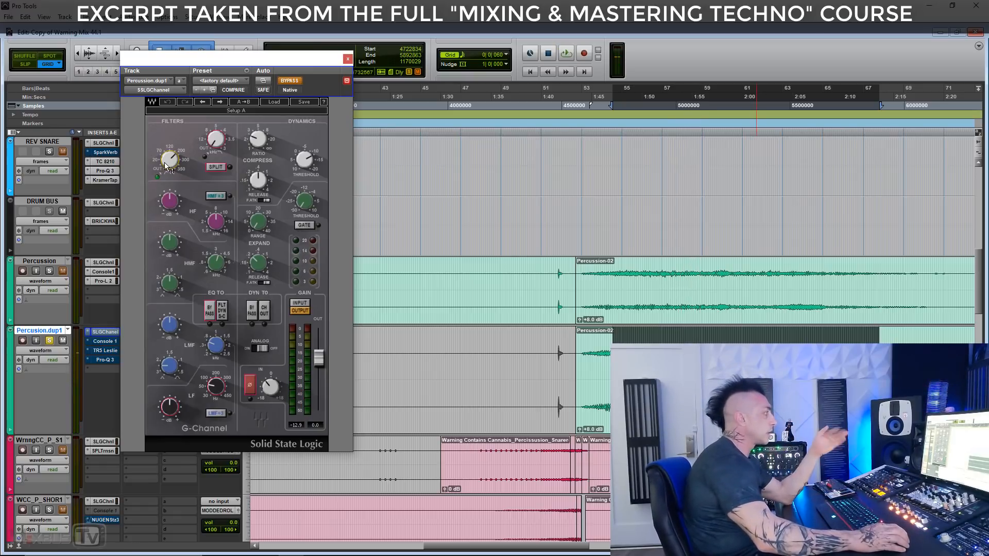
{"action": "mouse_move", "coordinate": [170, 168]}
{"action": "left_click", "coordinate": [616, 276]}
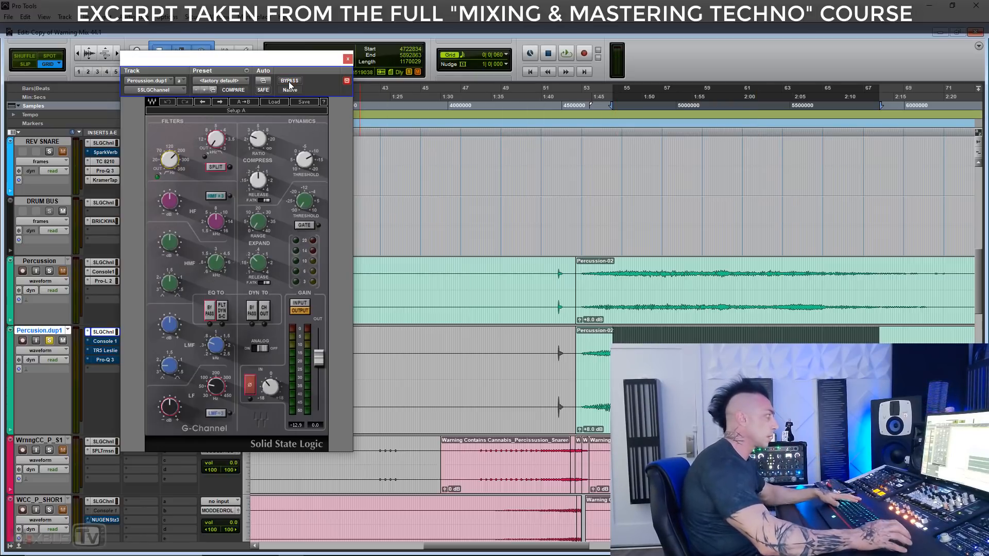
{"action": "key", "text": "space"}
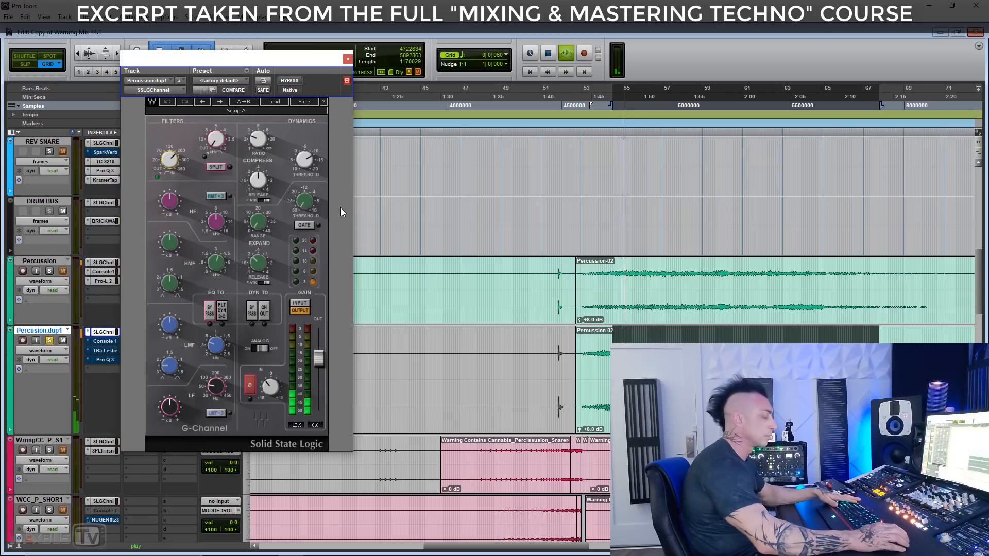
{"action": "key", "text": "space"}
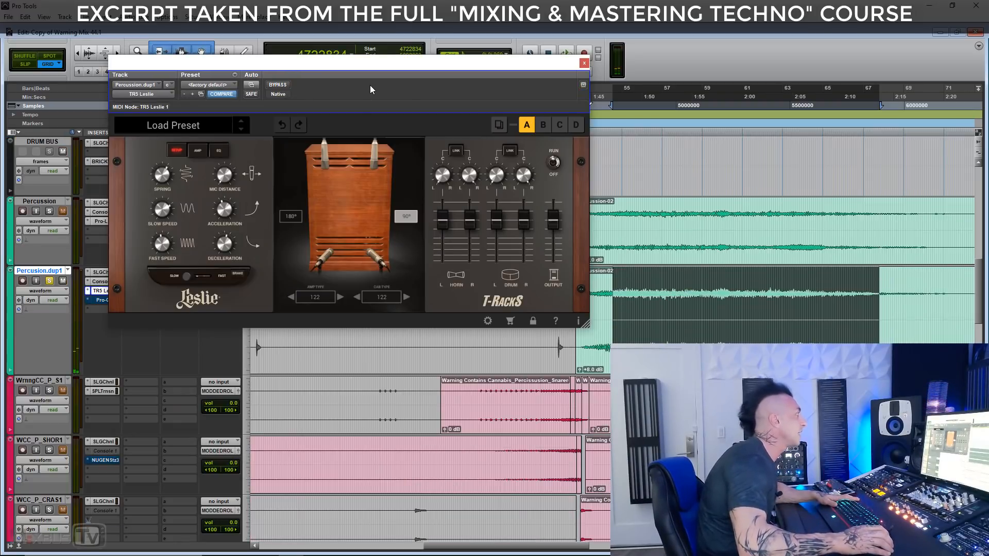
- Audition the TR5 Leslie effect on Percusion.dup1, switching its bypass on and back off
{"action": "key", "text": "space"}
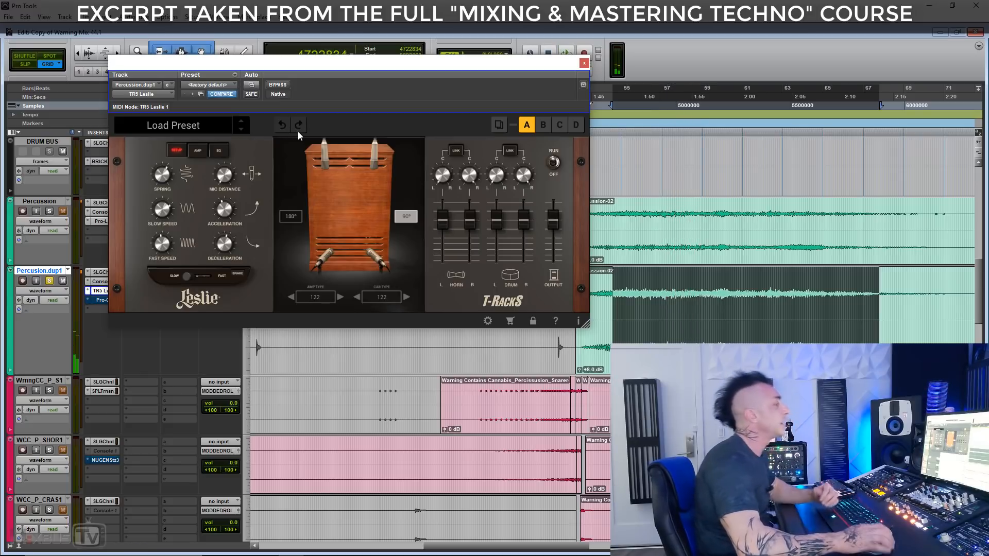
{"action": "key", "text": "space"}
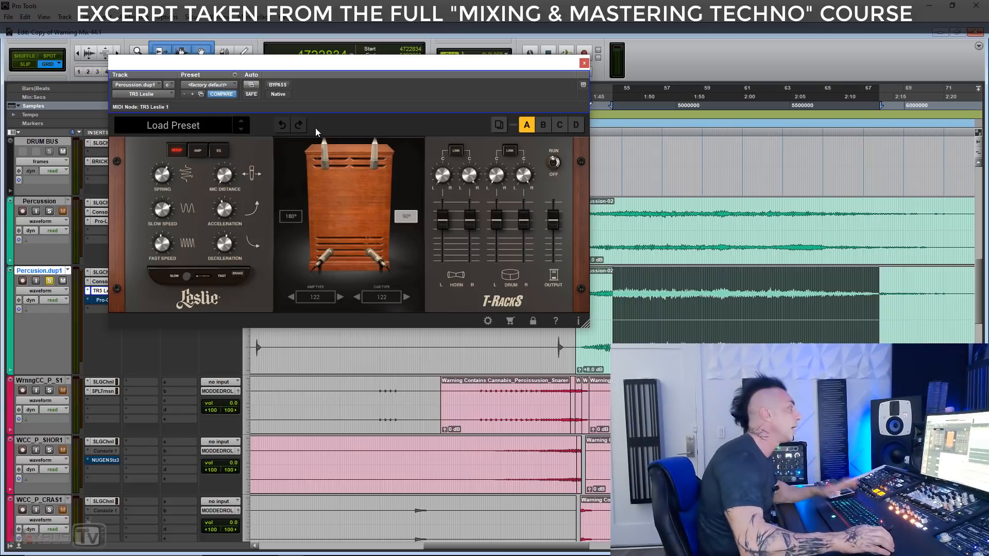
{"action": "left_click", "coordinate": [277, 85]}
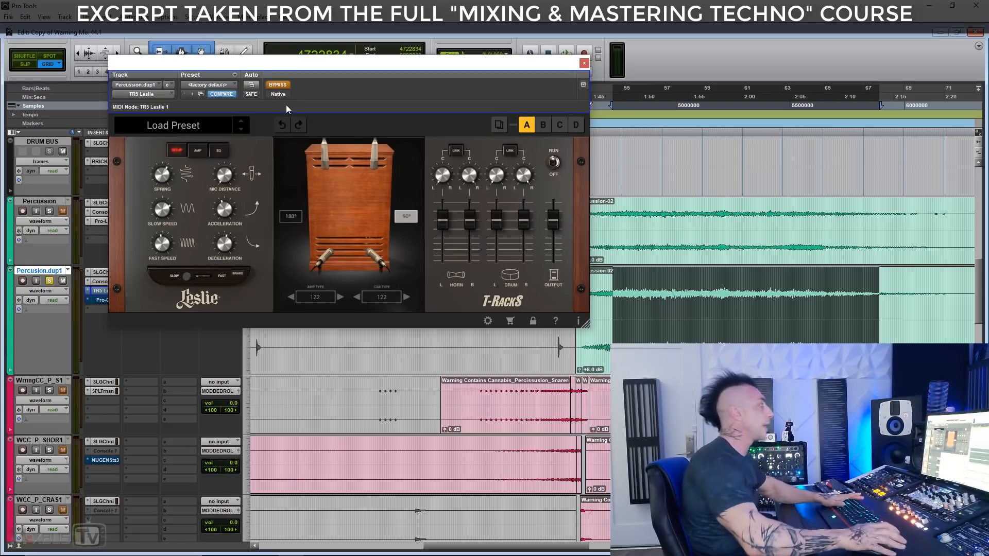
{"action": "left_click", "coordinate": [278, 86]}
{"action": "key", "text": "space"}
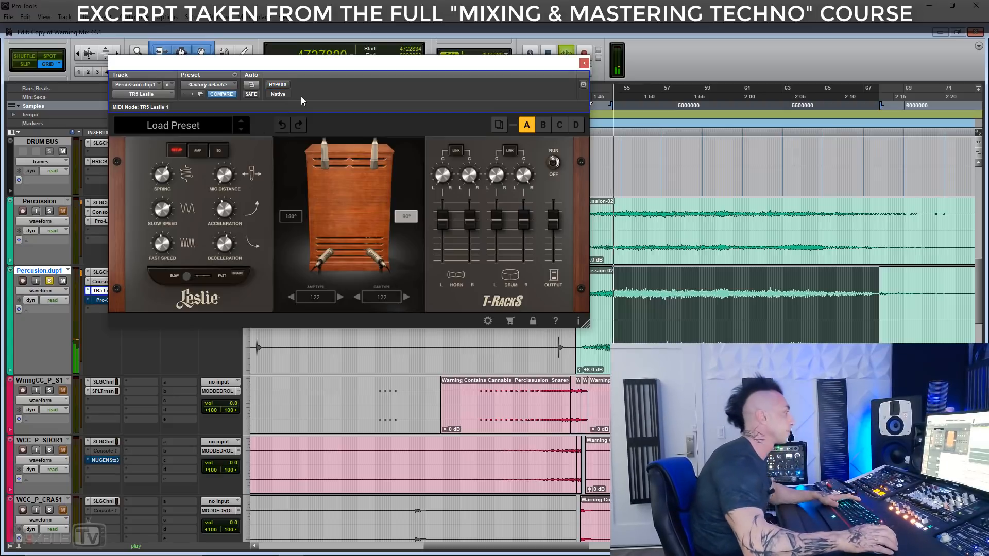
- Re-enable the Pro-Q 3 on Percusion.dup1, inspect its low-mid cut during playback, and close the plug-in windows
{"action": "left_click", "coordinate": [103, 300]}
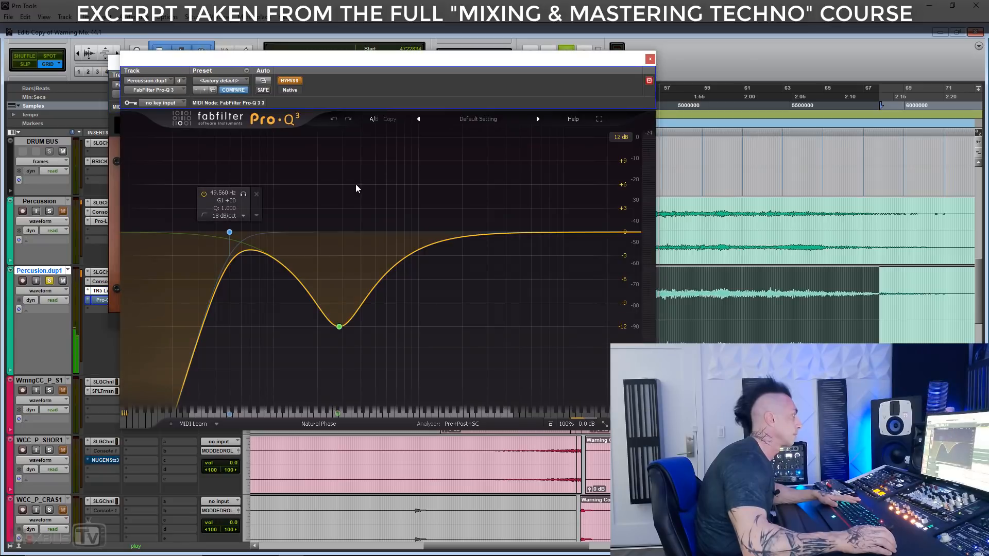
{"action": "left_click", "coordinate": [290, 80]}
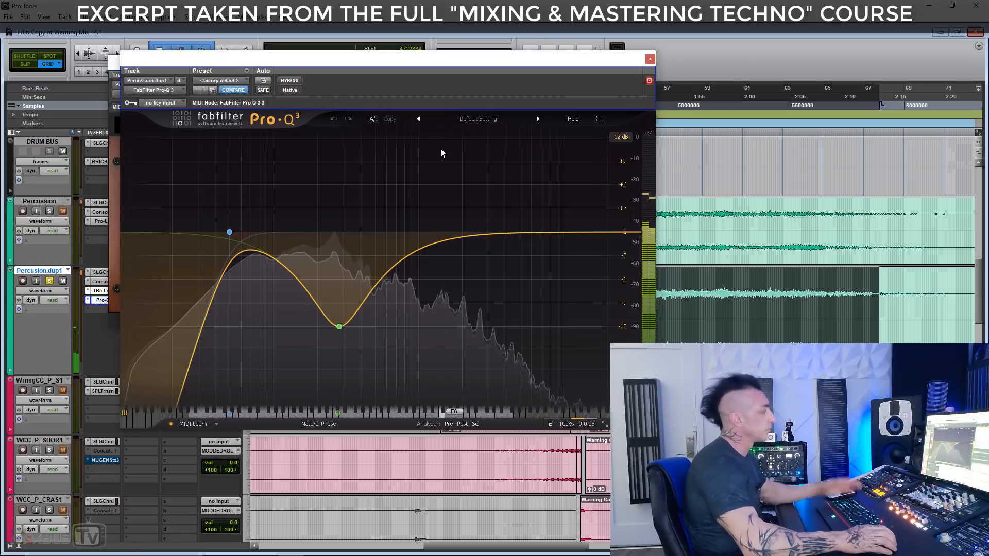
{"action": "mouse_move", "coordinate": [337, 308]}
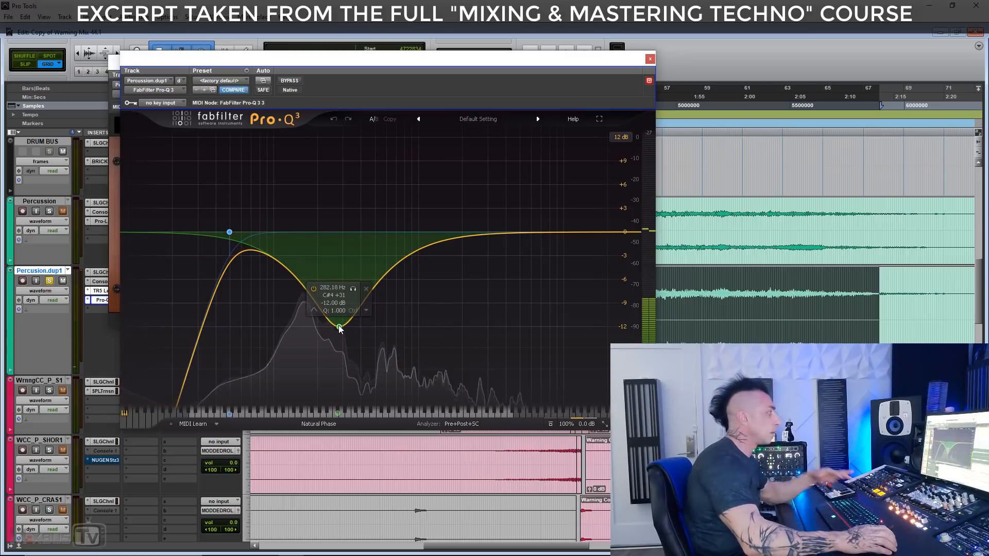
{"action": "key", "text": "space"}
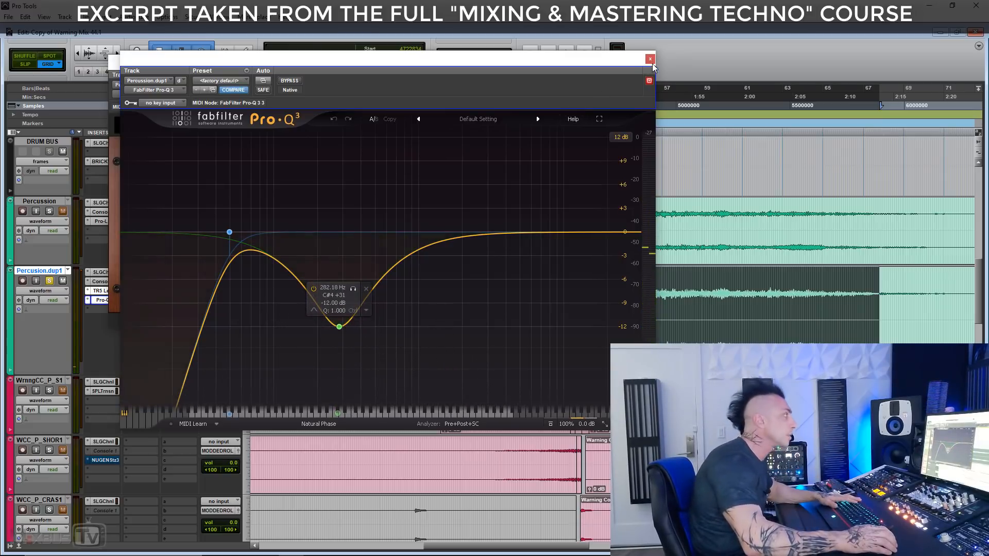
{"action": "left_click", "coordinate": [650, 59]}
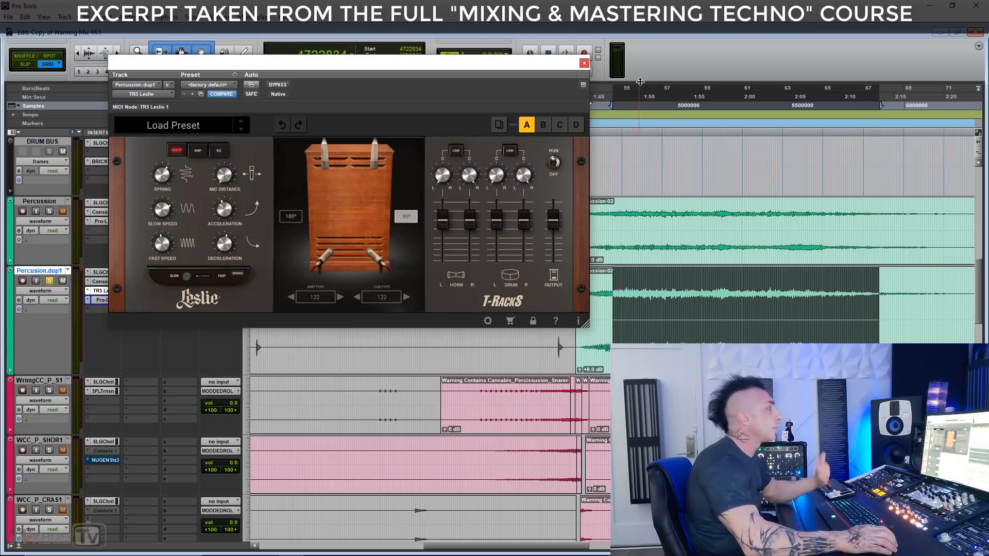
{"action": "left_click", "coordinate": [584, 63]}
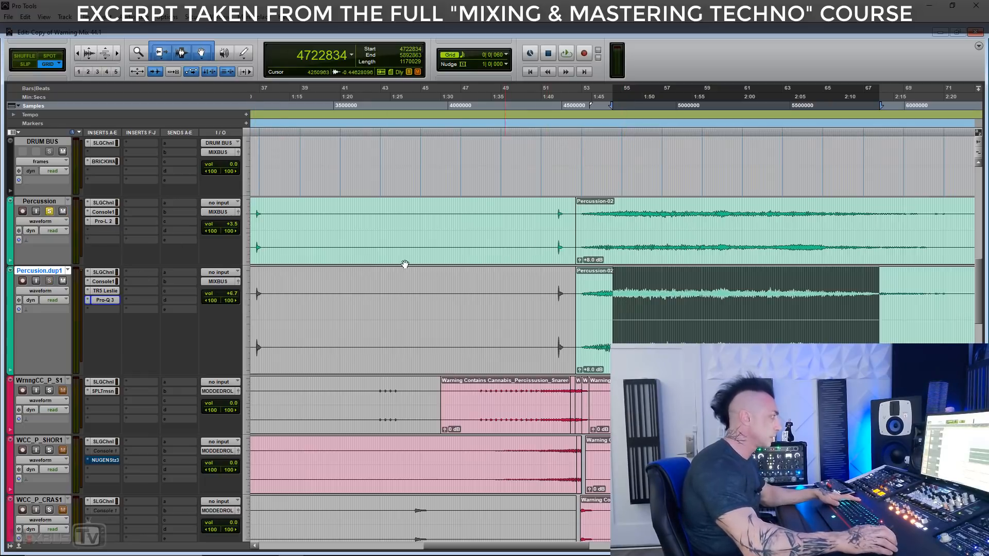
- Increase the Percussion track's height above the Percusion.dup1 track
{"action": "left_click_drag", "start_coordinate": [179, 265], "coordinate": [169, 305]}
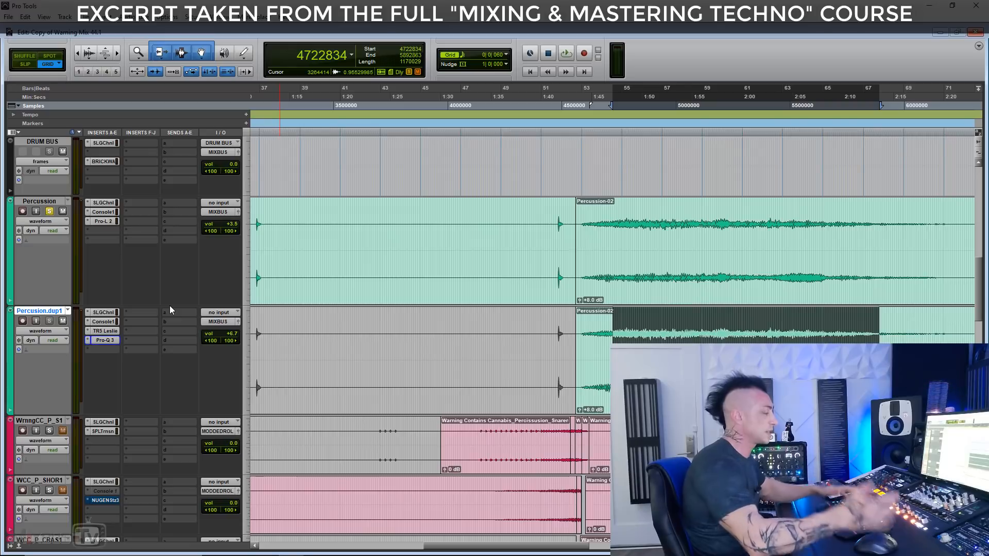
{"action": "key", "text": "r"}
{"action": "key", "text": "r"}
{"action": "key", "text": "t"}
{"action": "key", "text": "t"}
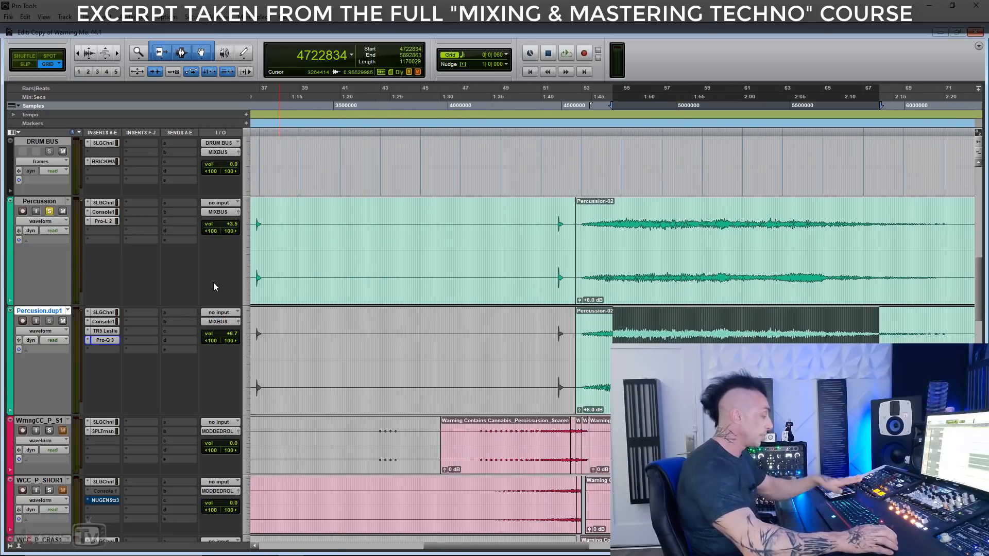
- Play the selection with Percussion soloed and unmute Percusion.dup1 to hear both layers together
{"action": "key", "text": "space"}
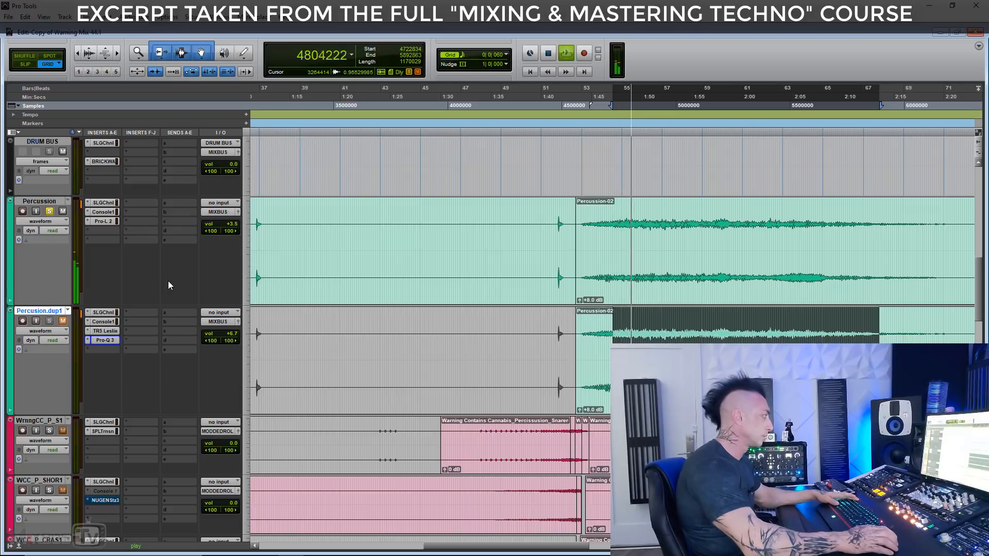
{"action": "left_click", "coordinate": [63, 321]}
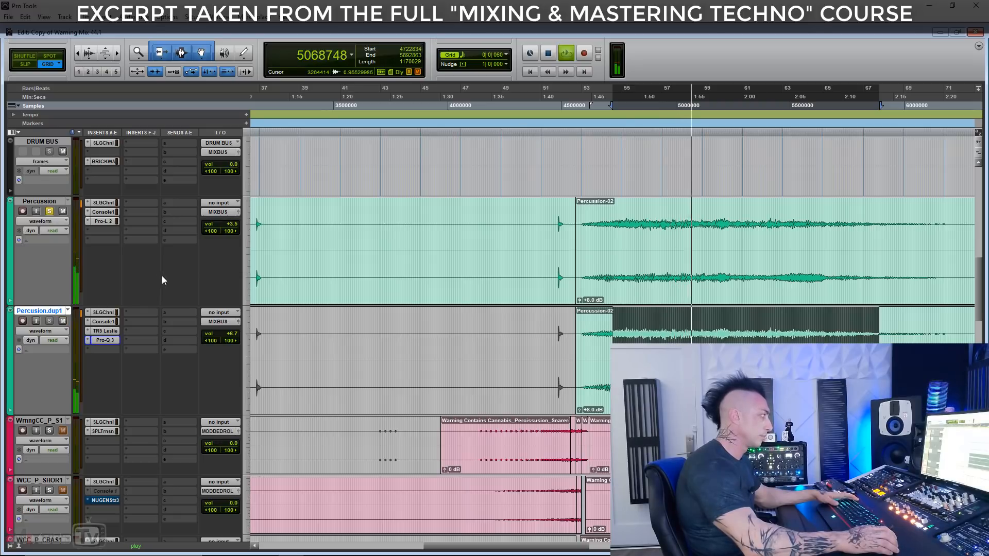
{"action": "key", "text": "r"}
{"action": "key", "text": "space"}
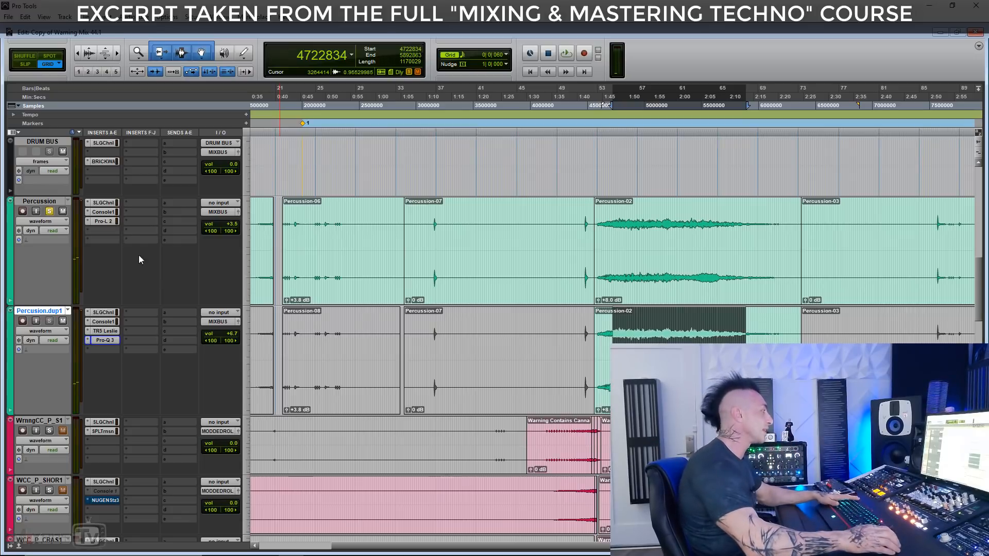
- Unsolo the Percussion track and play the selection in the full mix with Percusion.dup1 muted
{"action": "left_click", "coordinate": [49, 212]}
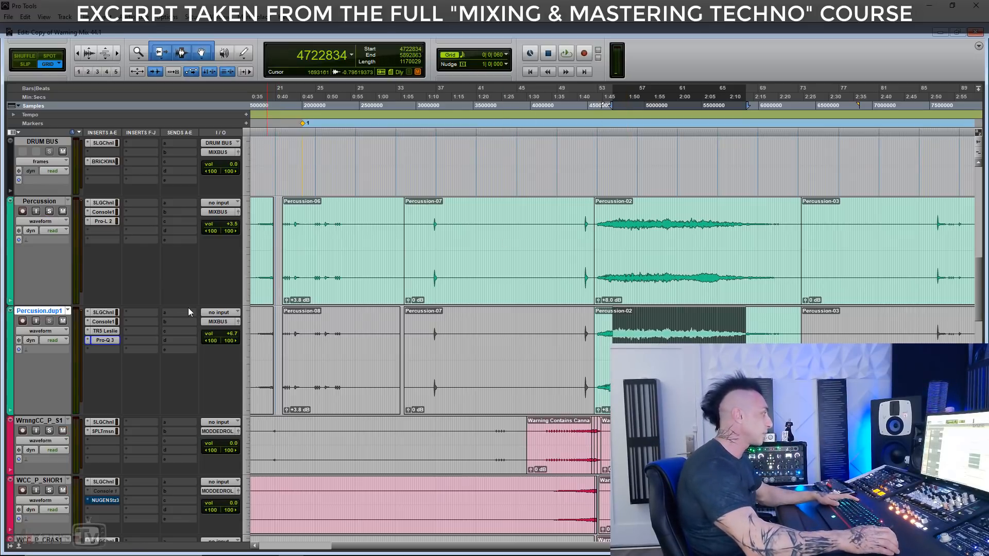
{"action": "key", "text": "space"}
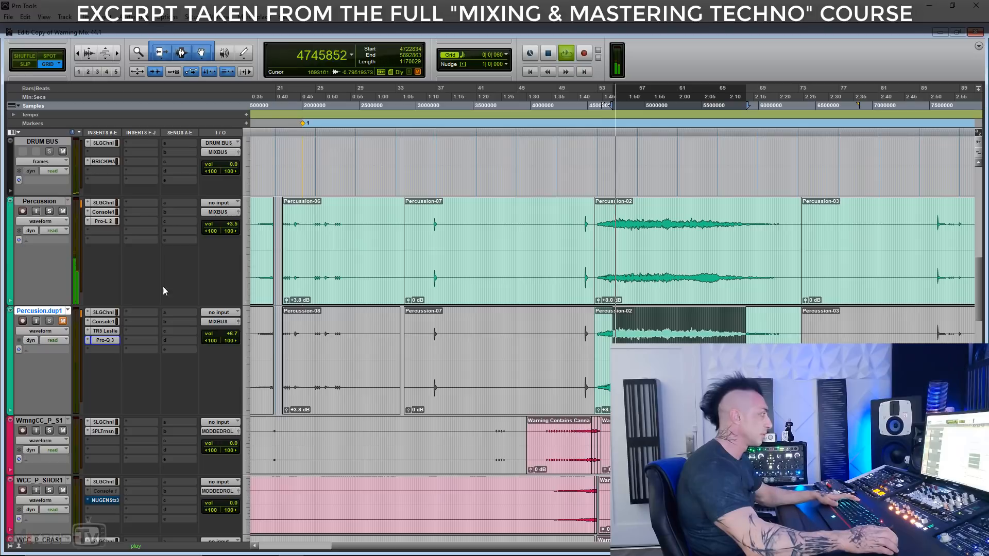
{"action": "key", "text": "t"}
{"action": "key", "text": "t"}
{"action": "key", "text": "r"}
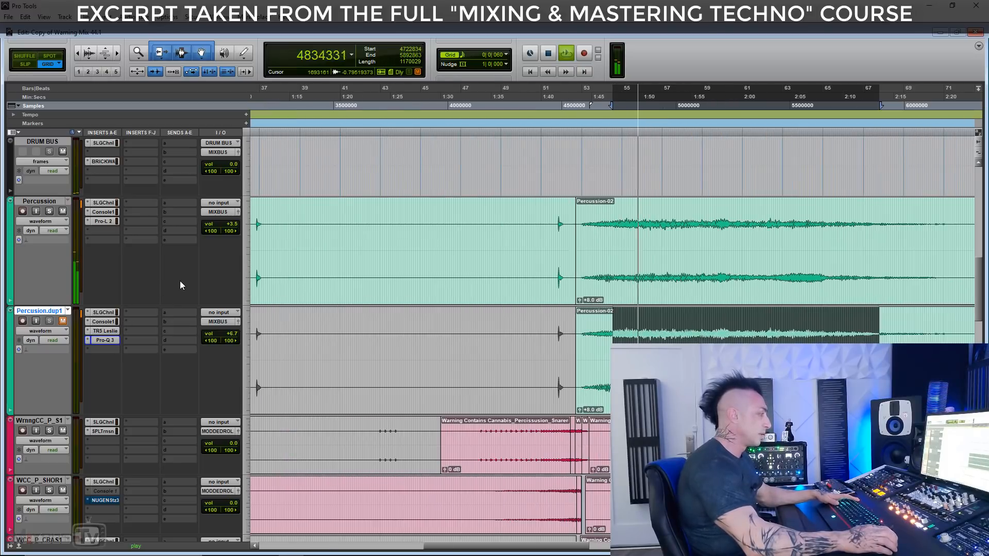
- Compare the full mix with Percusion.dup1 unmuted and muted during playback, and stop the transport
{"action": "left_click", "coordinate": [63, 320]}
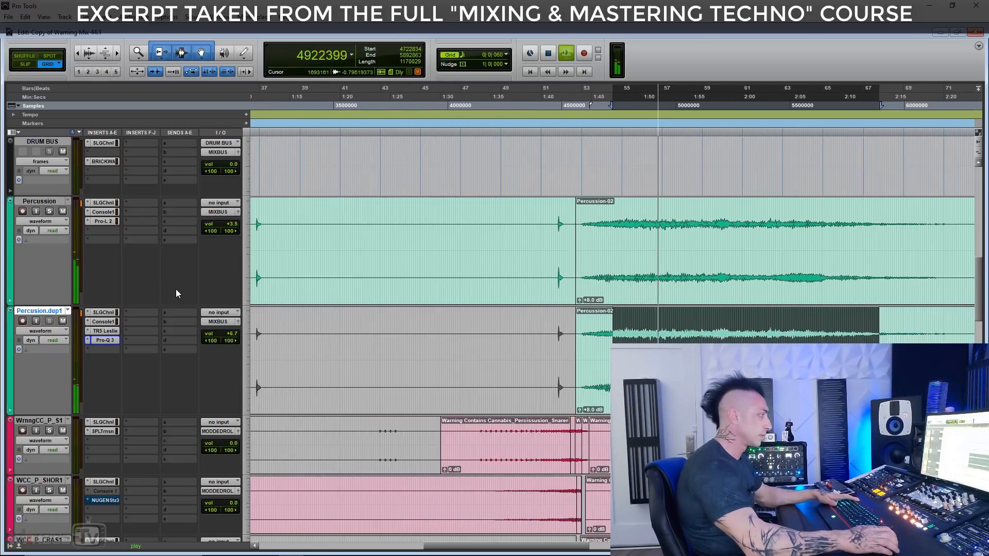
{"action": "left_click", "coordinate": [62, 322]}
{"action": "key", "text": "r"}
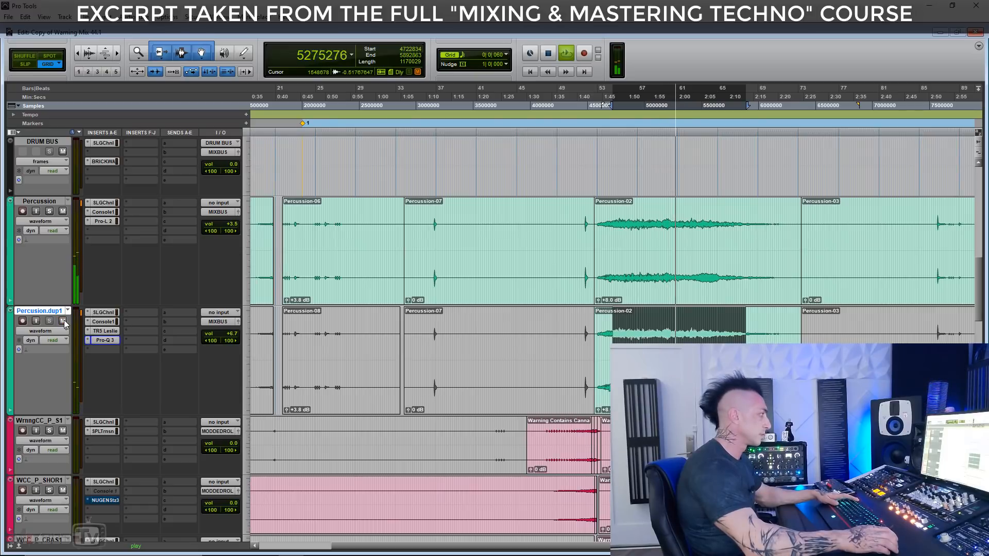
{"action": "key", "text": "space"}
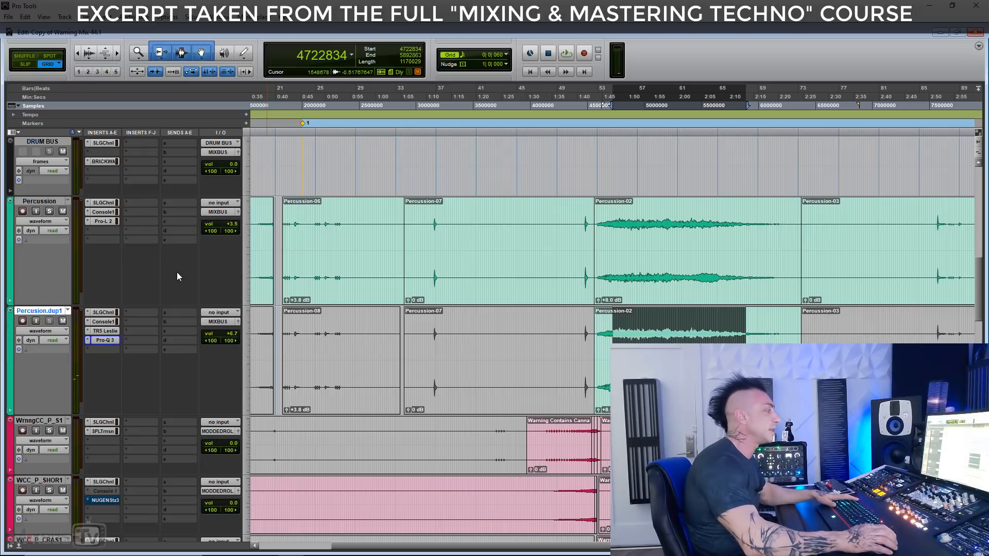
- Play the soloed Cymbals with the Mod Delay III made inactive, and reactivate the plug-in for comparison
{"action": "key", "text": "ctrl+bracketleft"}
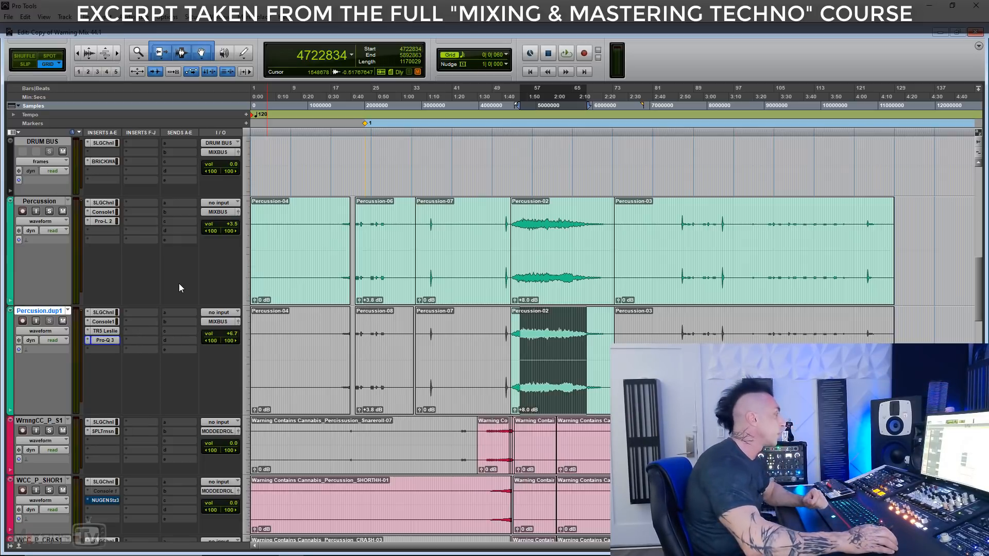
{"action": "scroll", "coordinate": [188, 285], "scroll_direction": "down", "scroll_amount": 3}
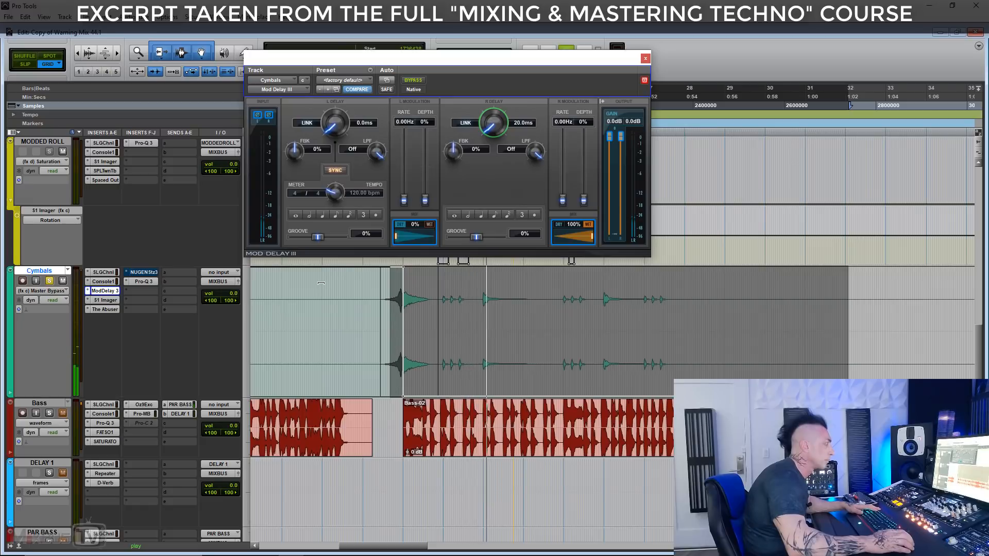
{"action": "key", "text": "space"}
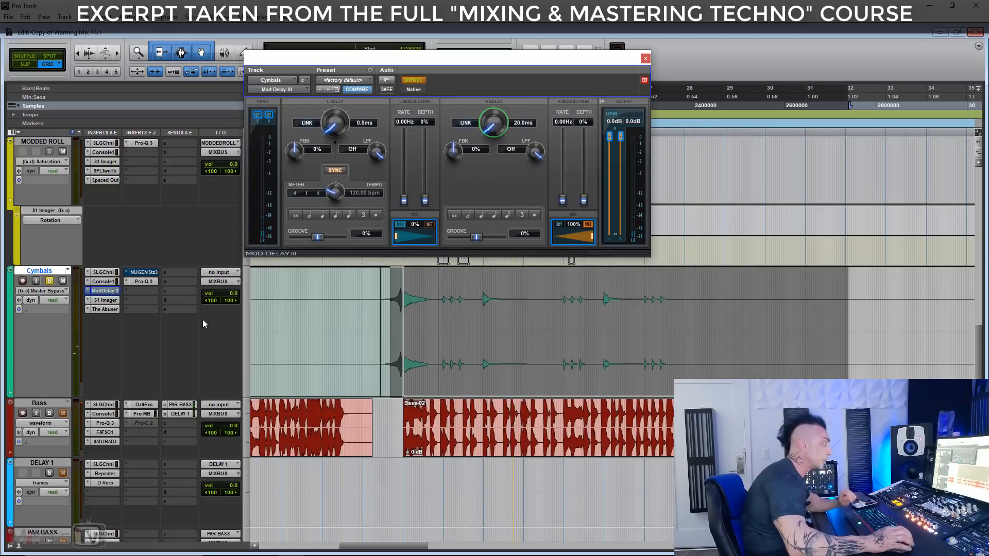
{"action": "right_click", "coordinate": [126, 292]}
{"action": "left_click", "coordinate": [138, 313]}
{"action": "key", "text": "space"}
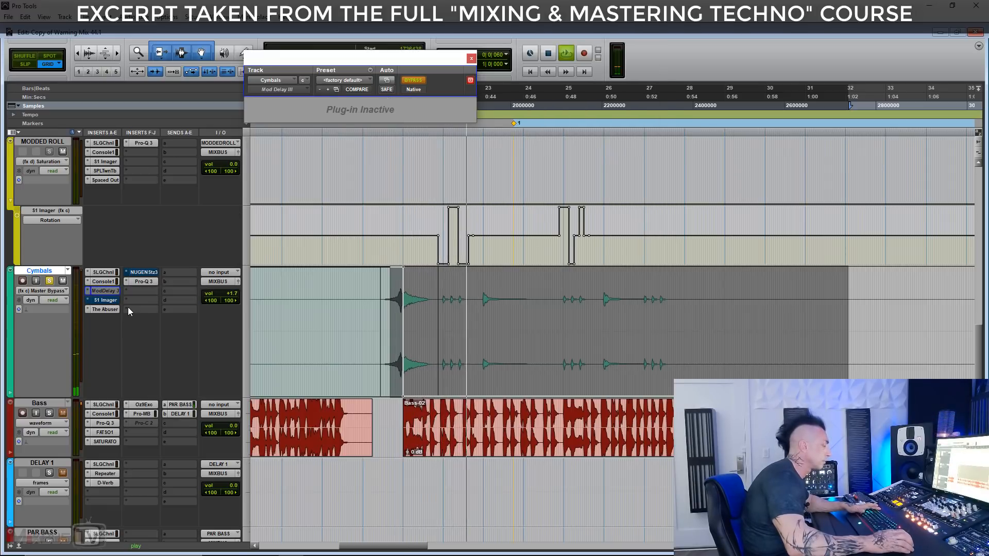
{"action": "key", "text": "space"}
{"action": "right_click", "coordinate": [108, 291]}
{"action": "left_click", "coordinate": [122, 304]}
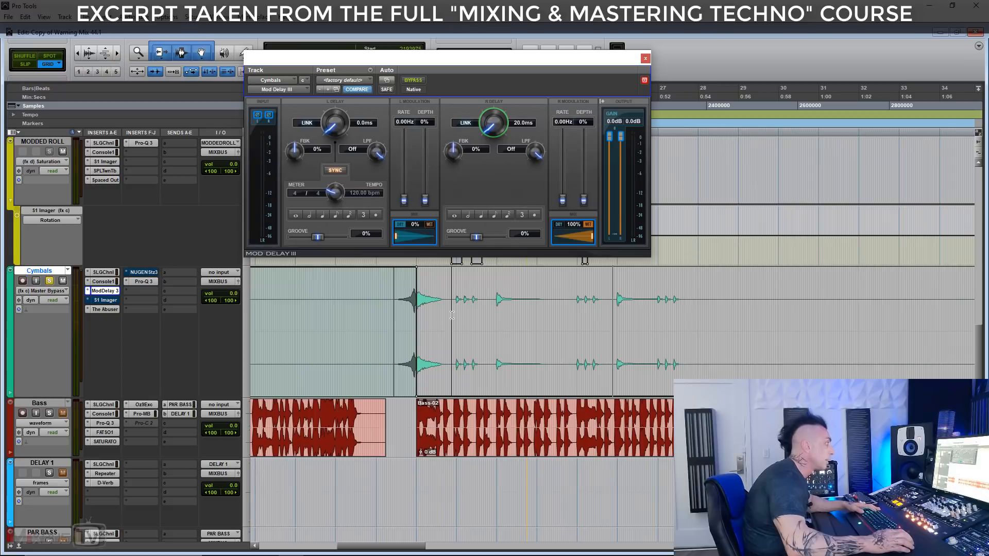
- Open the S1 Imager on the Cymbals track, display its Asymmetry automation and increase the track's height
{"action": "left_click_drag", "start_coordinate": [412, 309], "coordinate": [722, 310]}
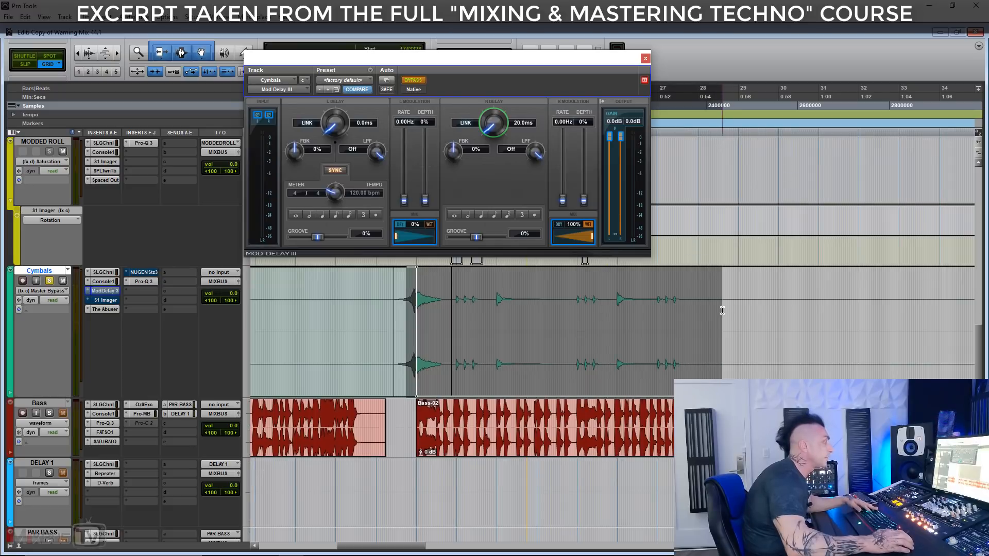
{"action": "left_click", "coordinate": [112, 301]}
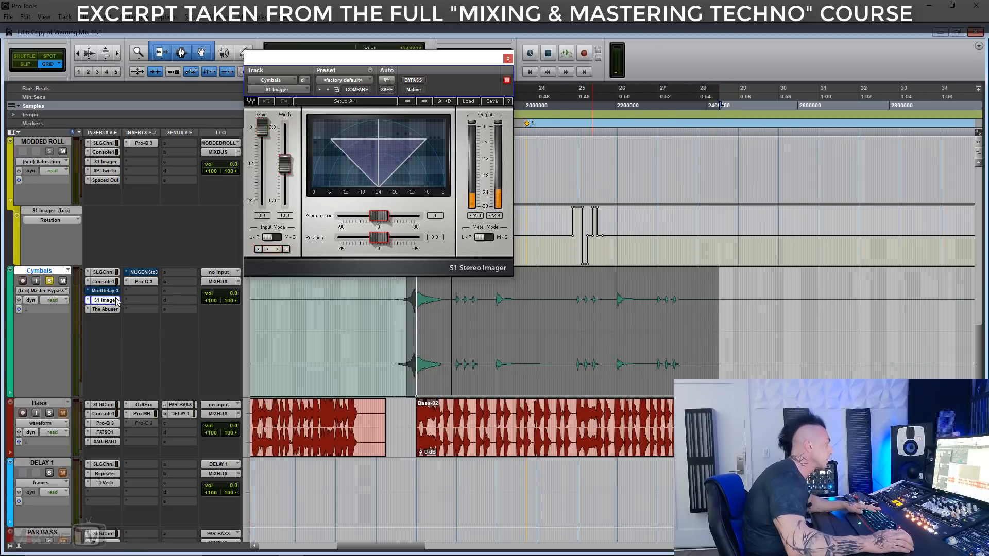
{"action": "left_click", "coordinate": [52, 291]}
{"action": "mouse_move", "coordinate": [148, 412]}
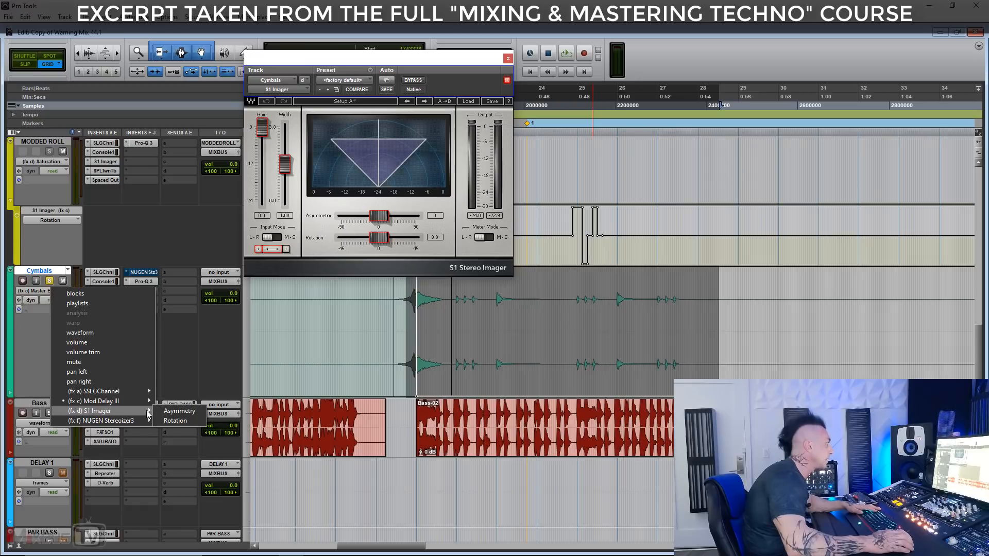
{"action": "left_click", "coordinate": [179, 411]}
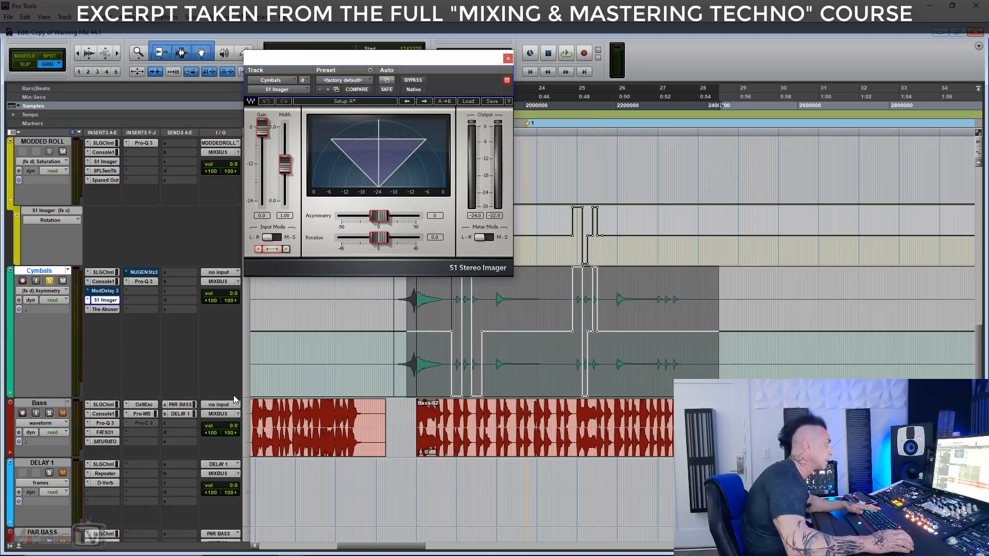
{"action": "left_click_drag", "start_coordinate": [232, 398], "coordinate": [232, 430]}
- Play the Cymbals selection with the S1 Imager open and move its window away from the automation
{"action": "key", "text": "t"}
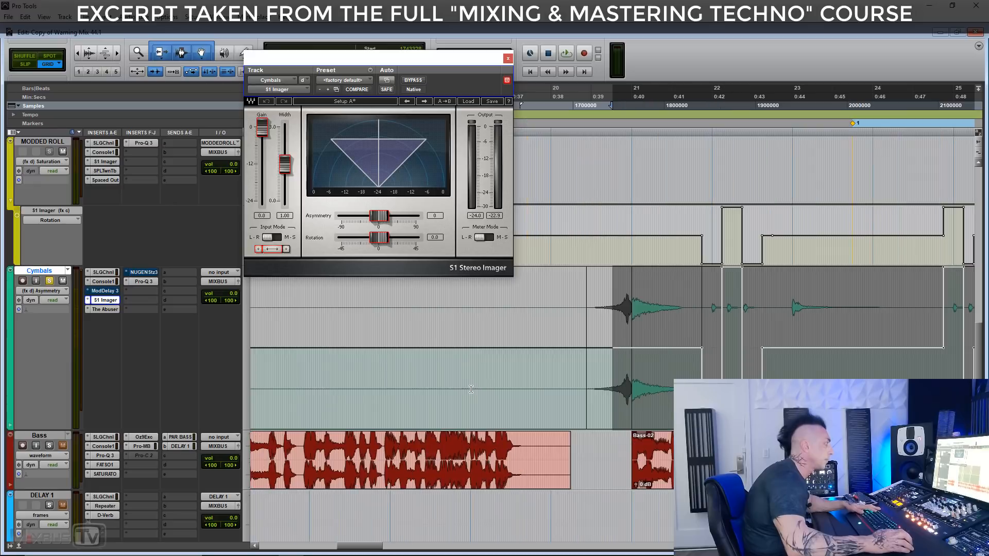
{"action": "scroll", "coordinate": [576, 375], "scroll_direction": "right", "scroll_amount": 3}
{"action": "key", "text": "space"}
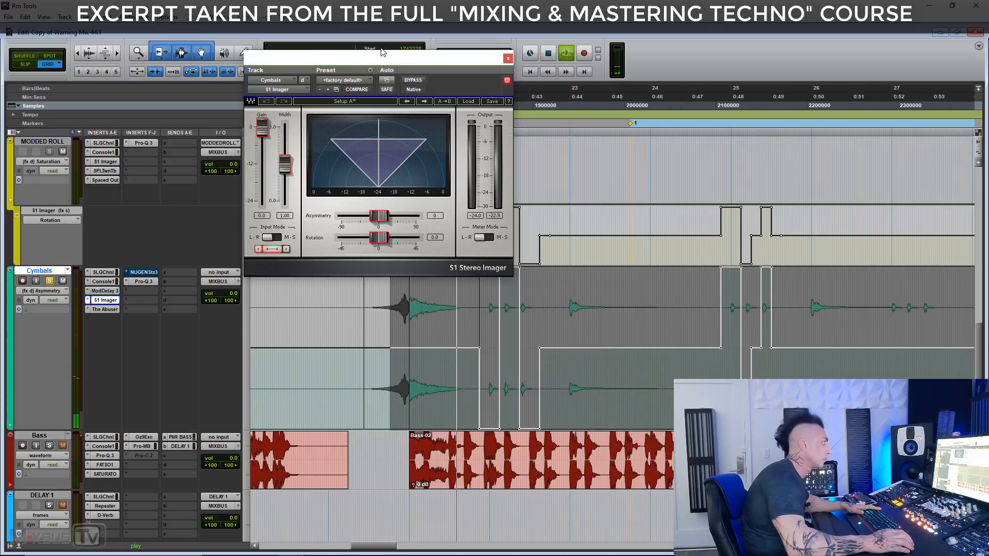
{"action": "left_click_drag", "start_coordinate": [382, 51], "coordinate": [329, 32]}
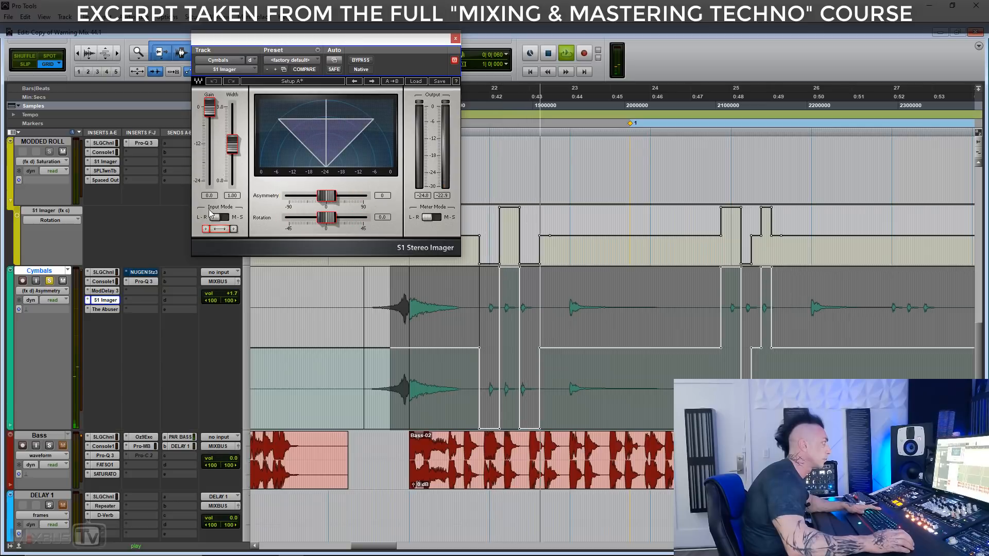
- Expand the automation lane beneath the Cymbals track and inspect its S1 Imager Rotation and Asymmetry options
{"action": "left_click", "coordinate": [10, 427]}
{"action": "left_click", "coordinate": [50, 445]}
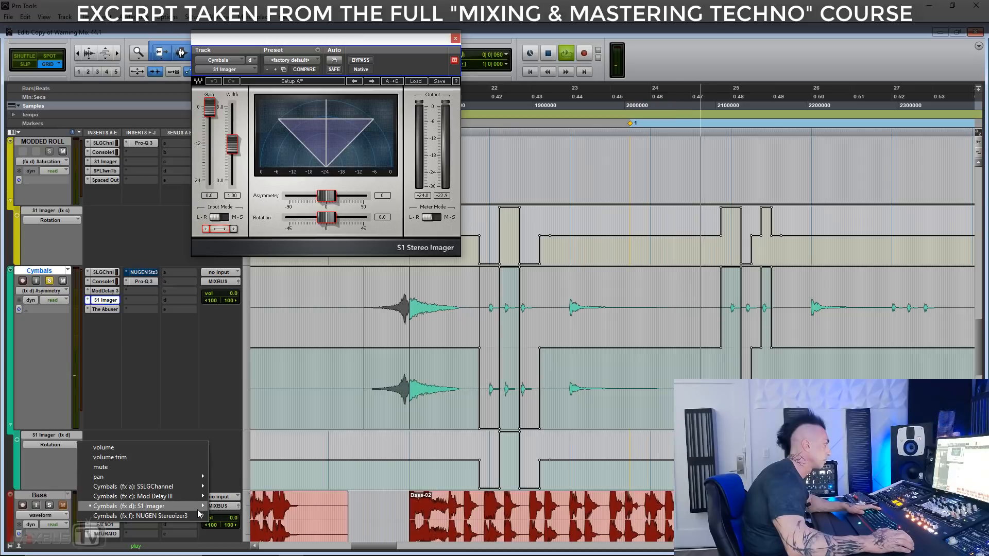
{"action": "mouse_move", "coordinate": [198, 507]}
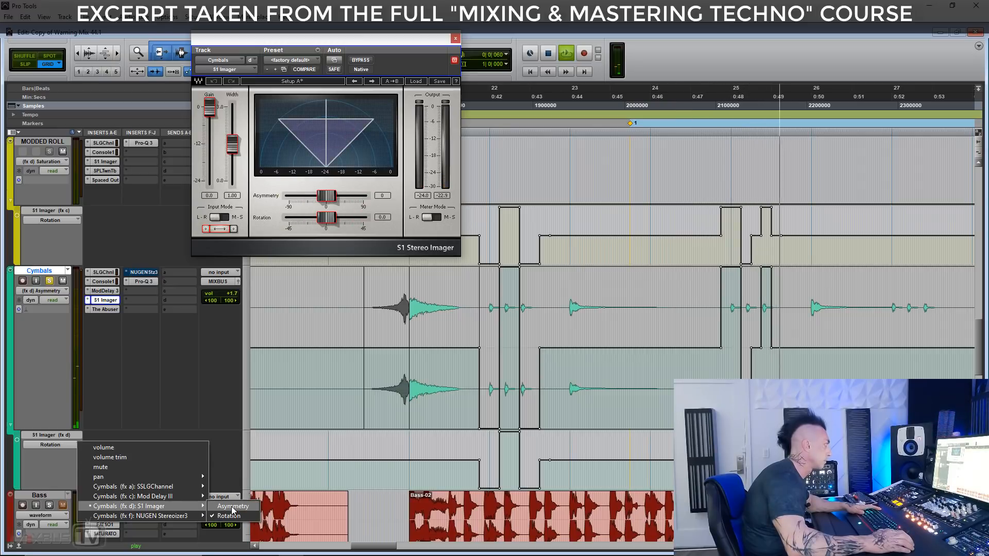
{"action": "left_click", "coordinate": [232, 508]}
{"action": "left_click", "coordinate": [66, 445]}
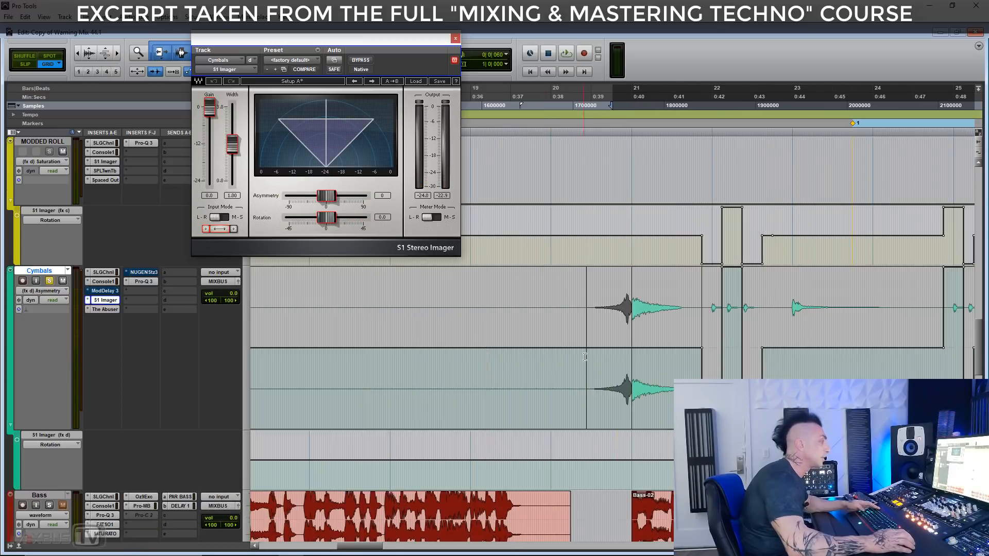
- Select the cymbal hits around bar 25 and listen to their S1 Imager panning automation
{"action": "scroll", "coordinate": [585, 357], "scroll_direction": "right", "scroll_amount": 3}
{"action": "scroll", "coordinate": [557, 319], "scroll_direction": "down", "scroll_amount": 2}
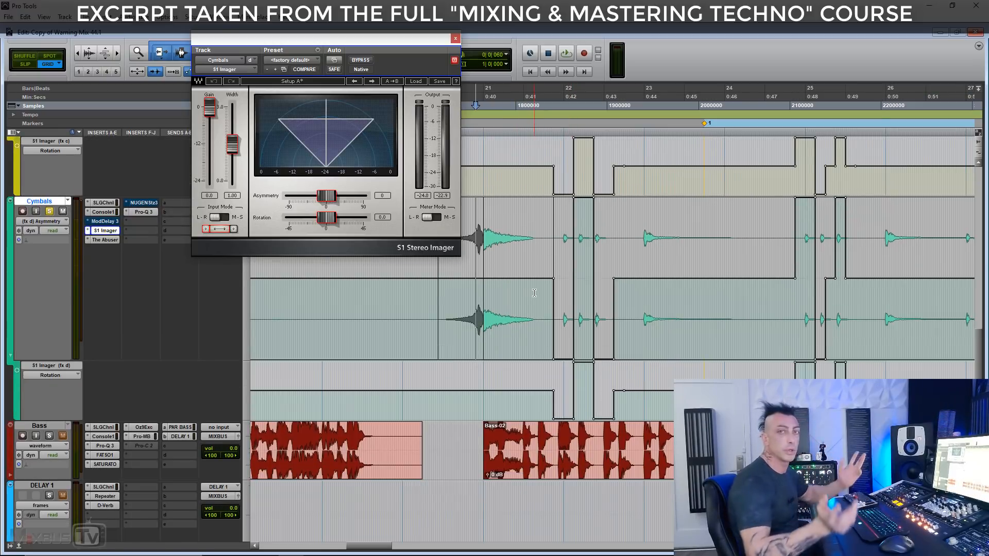
{"action": "left_click_drag", "start_coordinate": [871, 304], "coordinate": [782, 304]}
{"action": "key", "text": "space"}
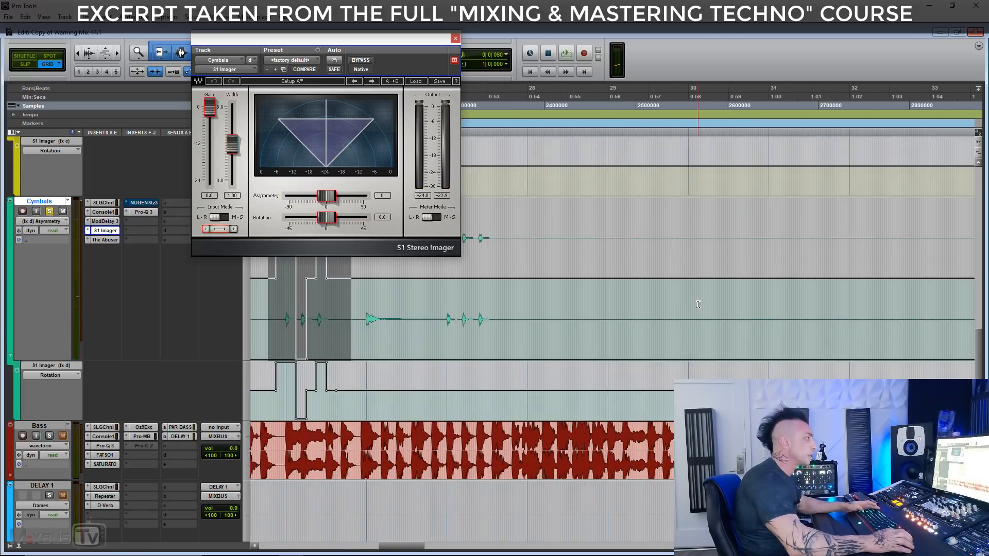
- Select the cymbal hits around bars 43 to 45 and play their gradual S1 Imager automation sweep
{"action": "key", "text": "r"}
{"action": "key", "text": "r"}
{"action": "key", "text": "r"}
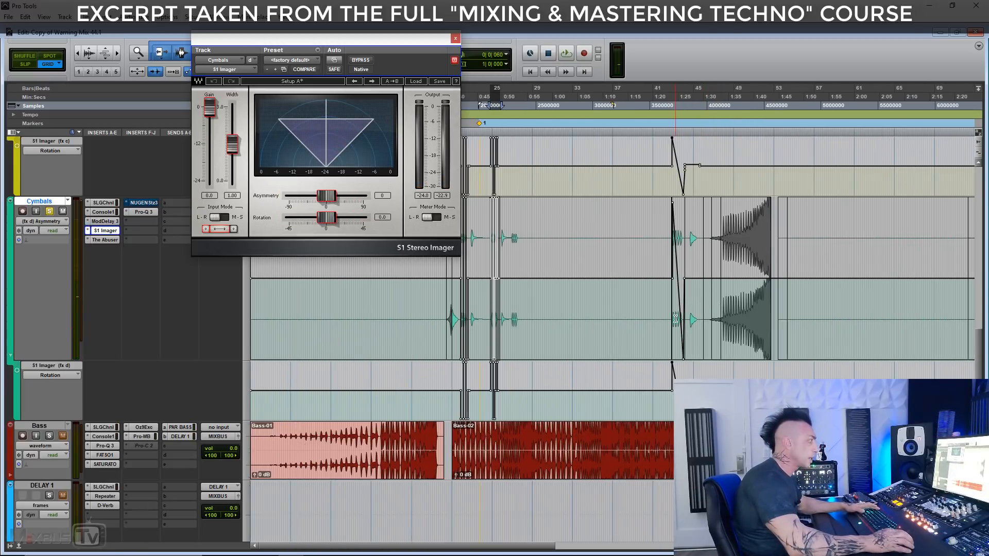
{"action": "key", "text": "t"}
{"action": "key", "text": "t"}
{"action": "key", "text": "t"}
{"action": "left_click_drag", "start_coordinate": [580, 319], "coordinate": [764, 325]}
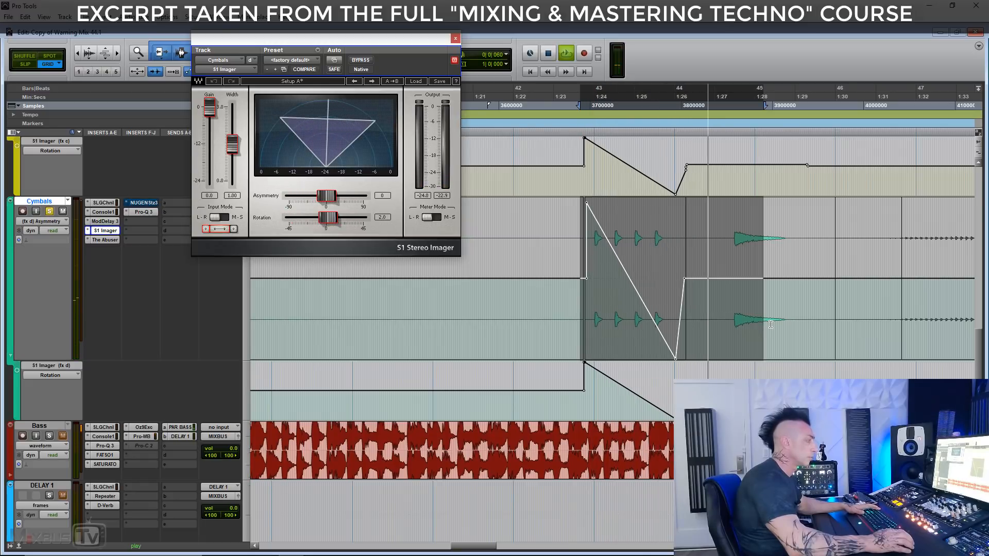
{"action": "key", "text": "r"}
{"action": "key", "text": "r"}
{"action": "key", "text": "space"}
- Select the Cymbals section from about bar 21 to 29 and play it unsoloed in the full mix
{"action": "scroll", "coordinate": [655, 321], "scroll_direction": "left", "scroll_amount": 3}
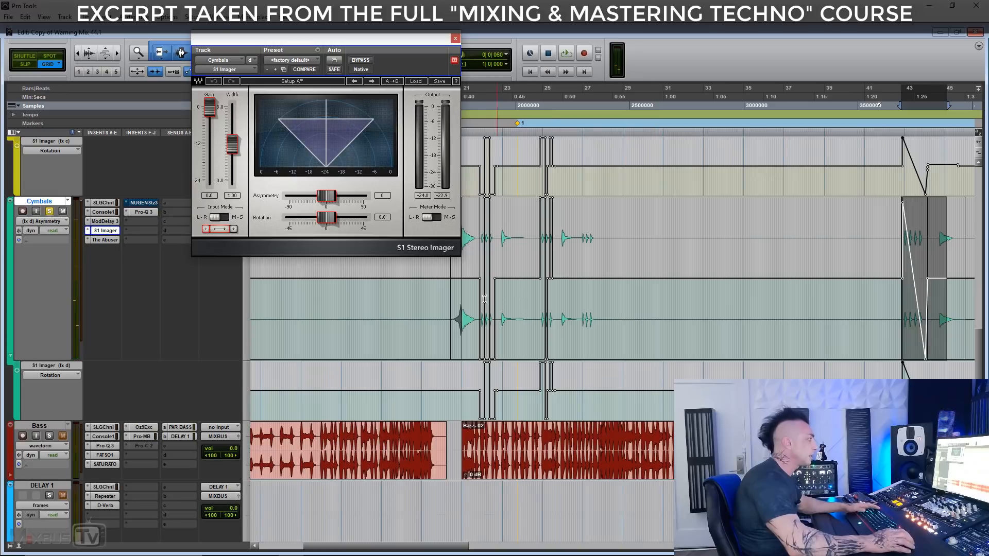
{"action": "left_click_drag", "start_coordinate": [457, 308], "coordinate": [631, 317]}
{"action": "key", "text": "space"}
{"action": "key", "text": "t"}
{"action": "key", "text": "t"}
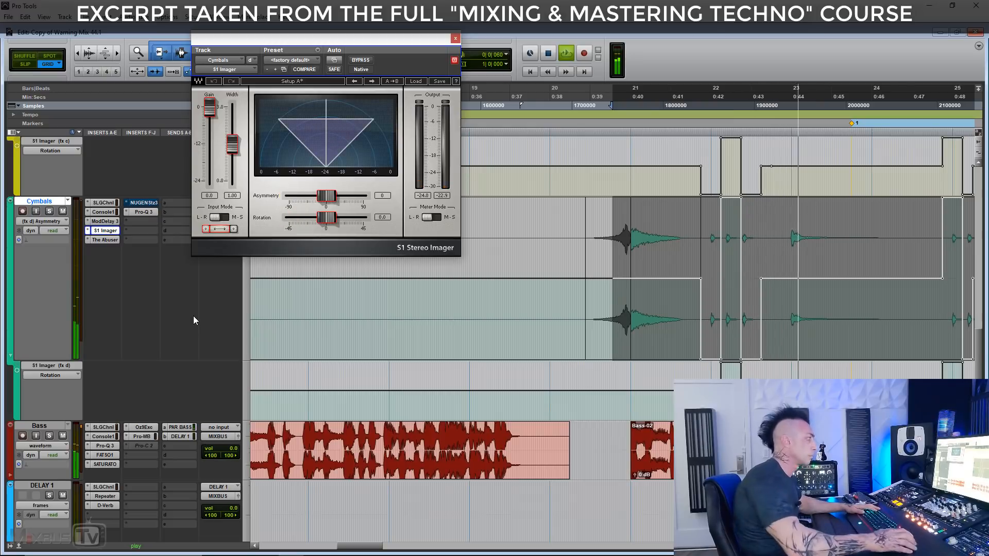
{"action": "key", "text": "r"}
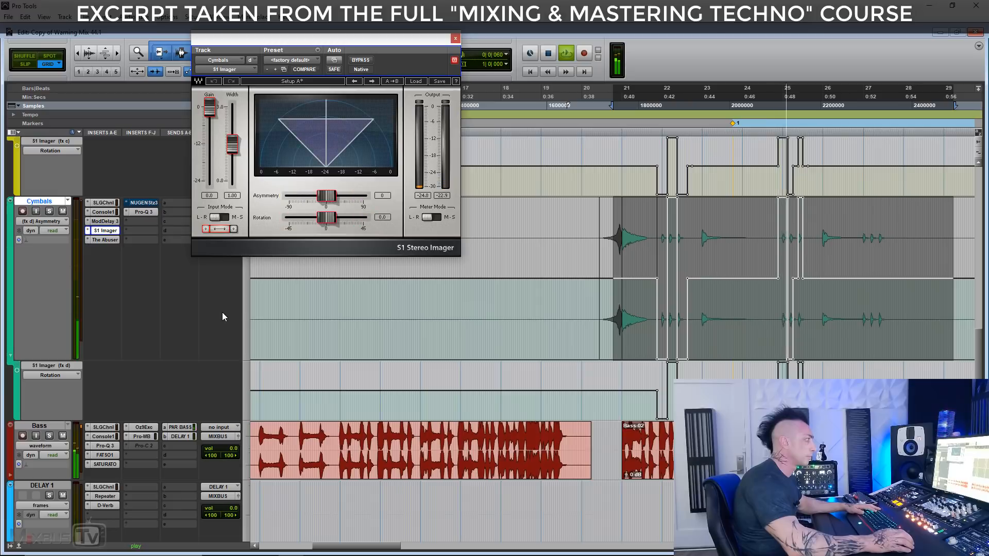
{"action": "key", "text": "r"}
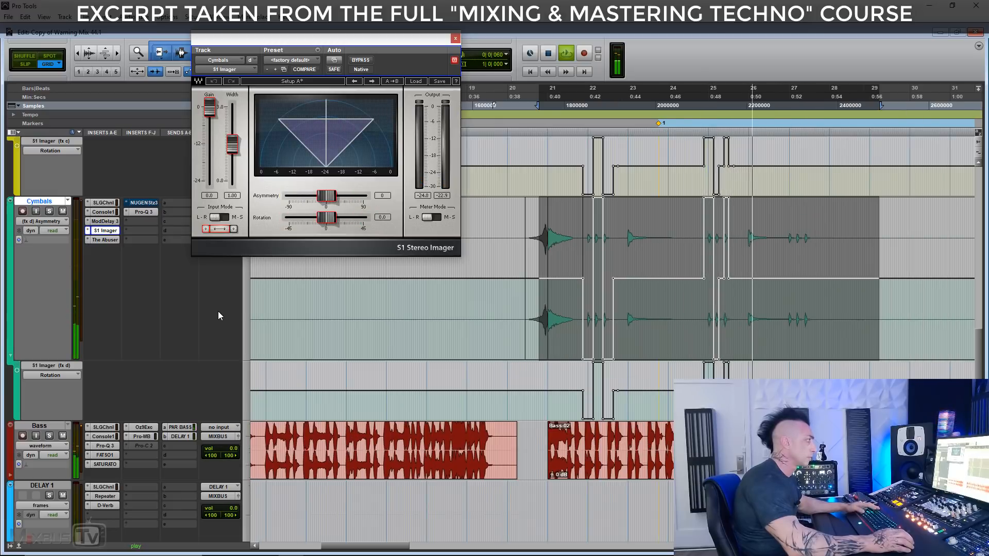
{"action": "key", "text": "space"}
- Select the automated cymbal hits from about bar 43 to 46 on the Cymbals track
{"action": "scroll", "coordinate": [516, 318], "scroll_direction": "right", "scroll_amount": 5}
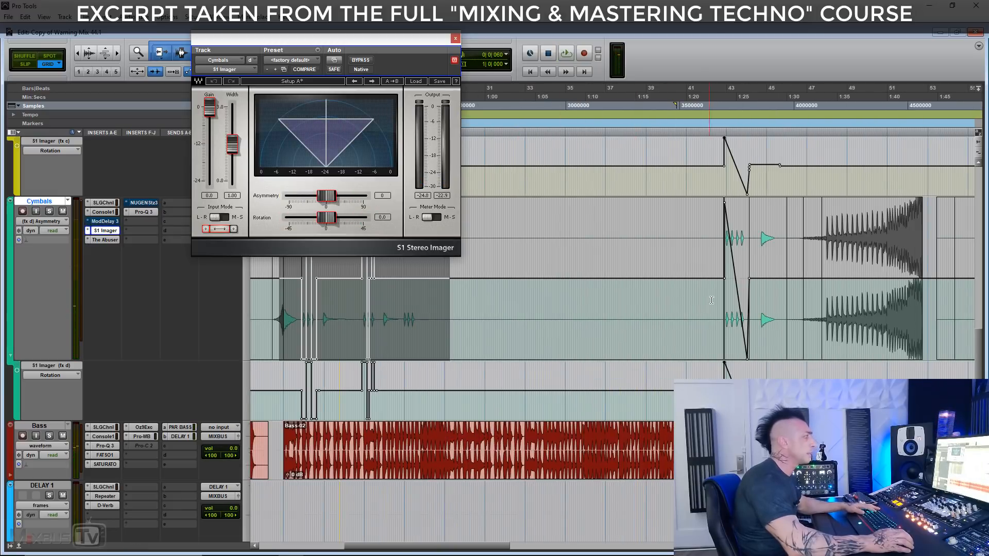
{"action": "left_click_drag", "start_coordinate": [721, 294], "coordinate": [783, 296]}
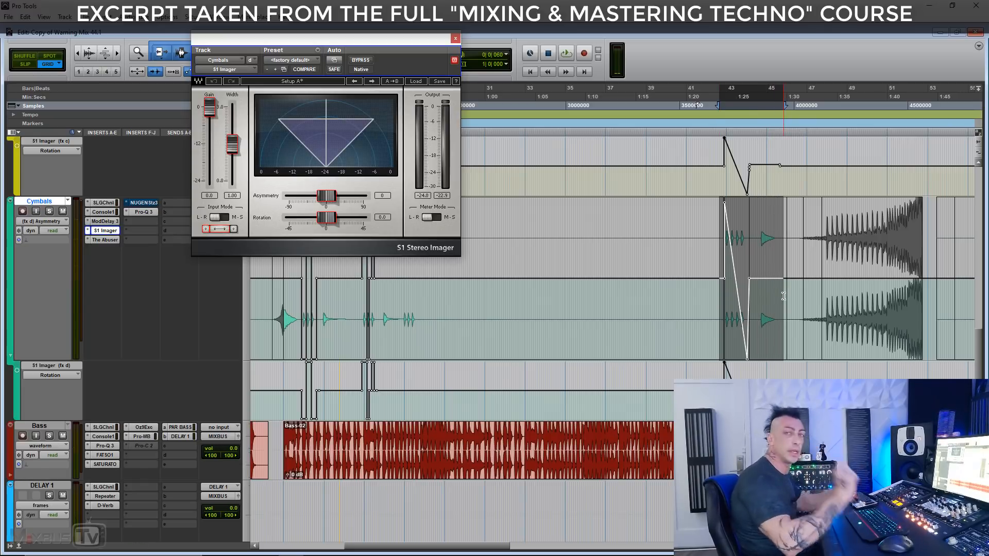
{"action": "key", "text": "t"}
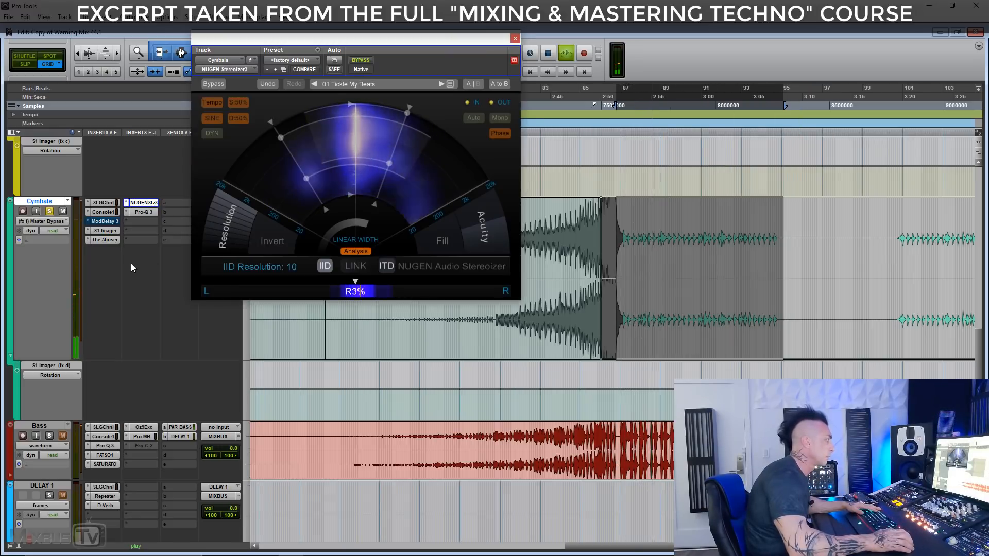
- Bypass and re-enable the NUGEN Stereoizer on the soloed Cymbals during playback, and stop the transport
{"action": "left_click", "coordinate": [361, 60]}
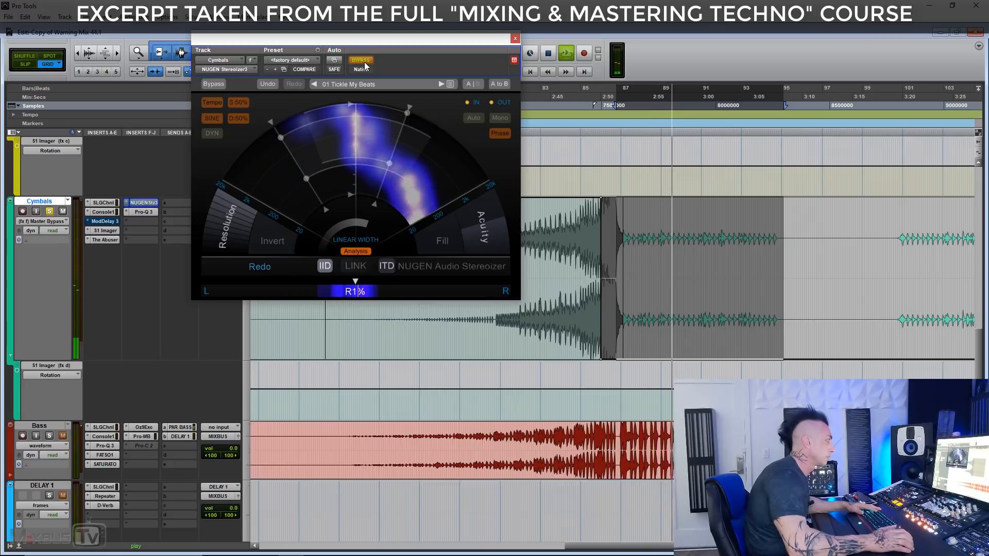
{"action": "left_click", "coordinate": [364, 61]}
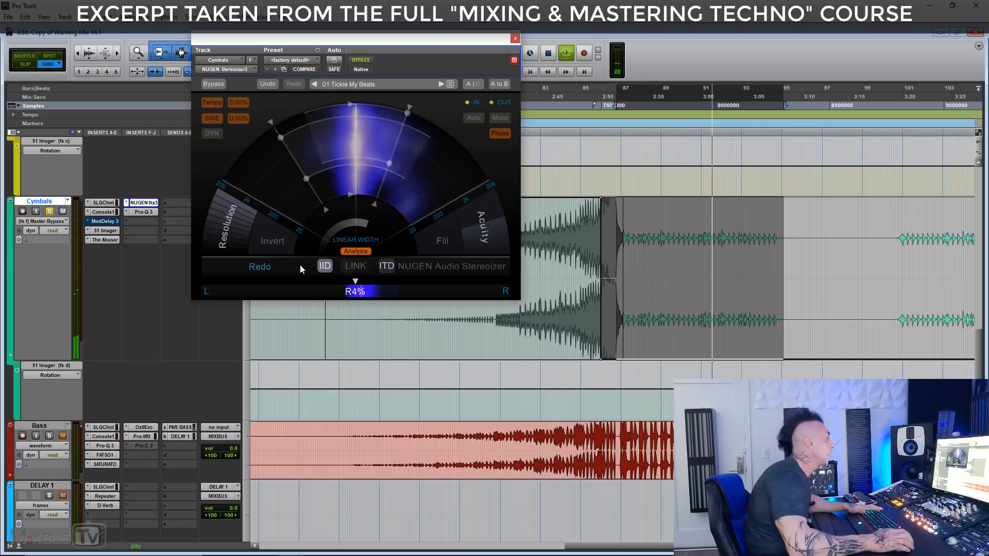
{"action": "key", "text": "space"}
- Select the final cymbal phrase from about bar 101 to 119 and fit the selection to the view
{"action": "key", "text": "r"}
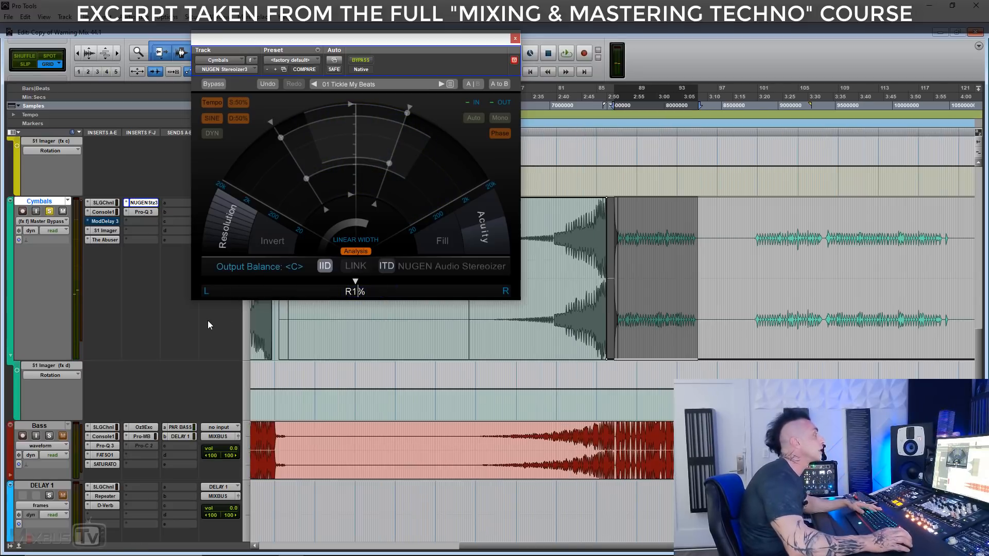
{"action": "key", "text": "r"}
{"action": "key", "text": "r"}
{"action": "key", "text": "t"}
{"action": "key", "text": "t"}
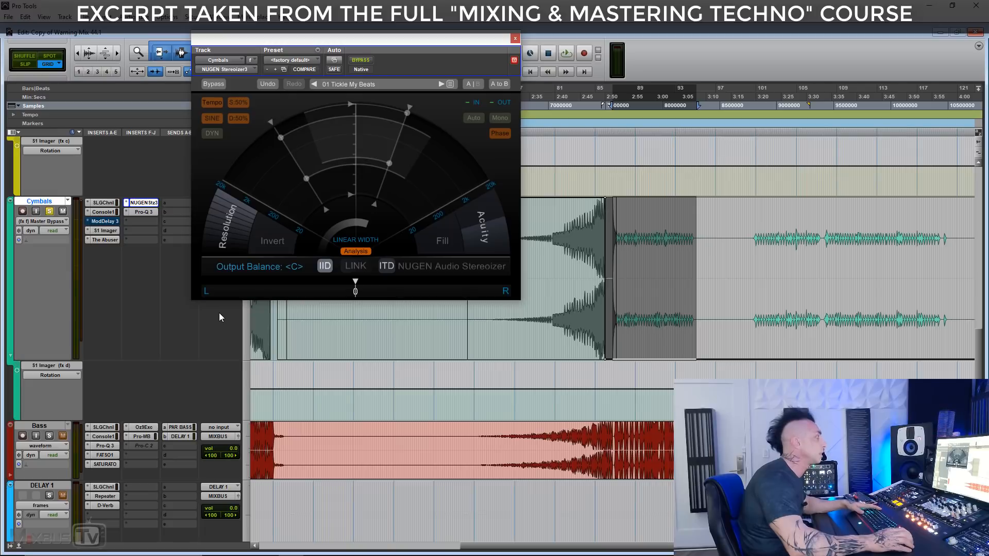
{"action": "key", "text": "r"}
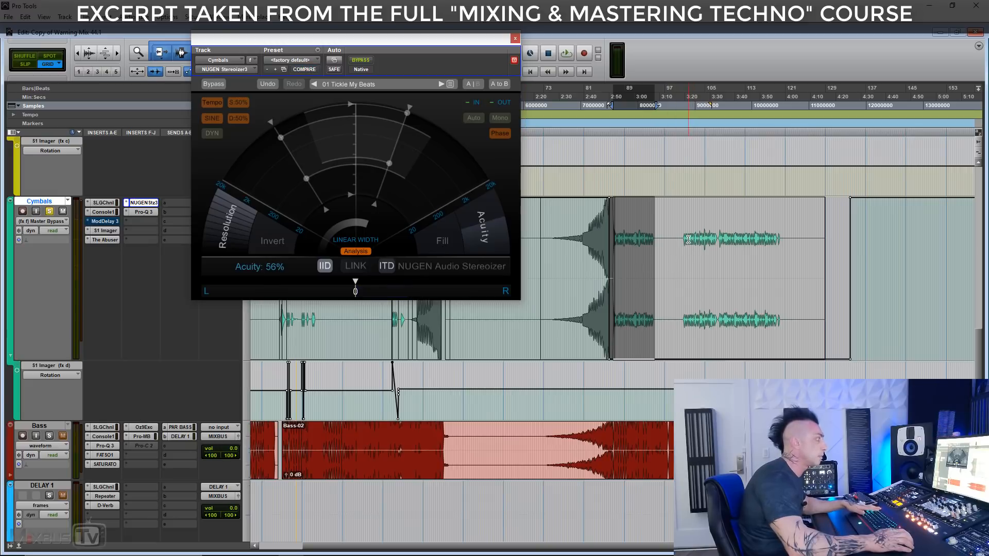
{"action": "left_click_drag", "start_coordinate": [686, 239], "coordinate": [769, 242]}
{"action": "key", "text": "e"}
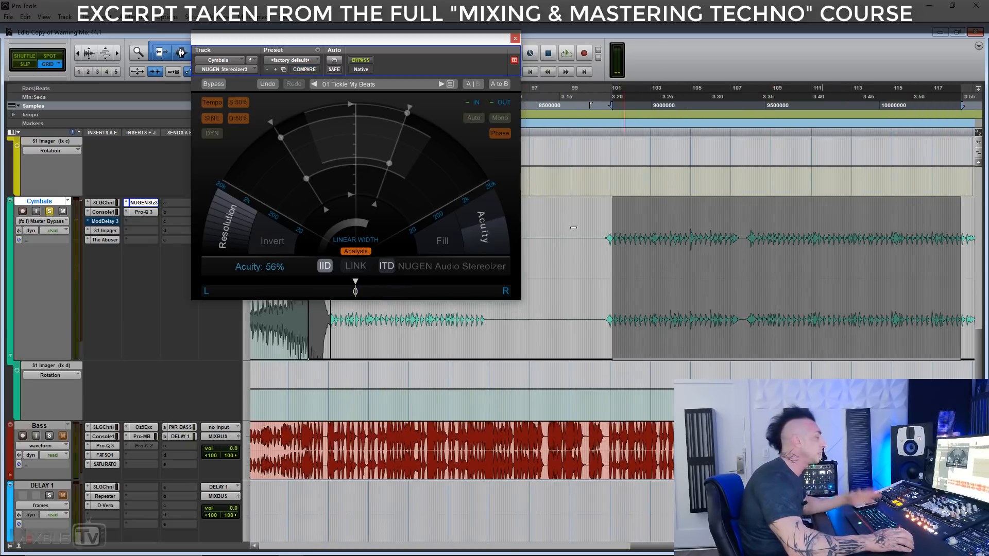
- Play the soloed final cymbal phrase from bar 101, comparing it with the NUGEN Stereoizer bypassed and active, and stop playback
{"action": "key", "text": "space"}
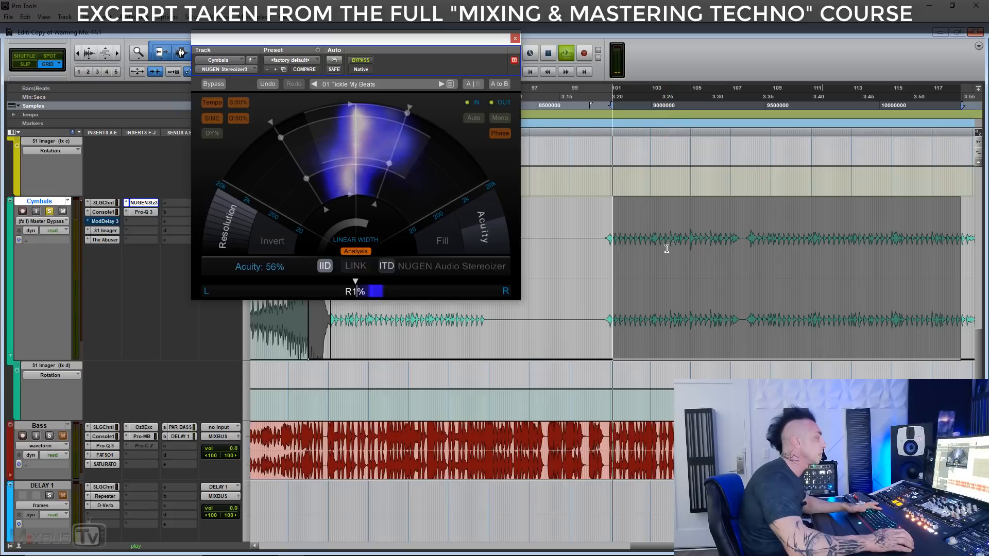
{"action": "key", "text": "e"}
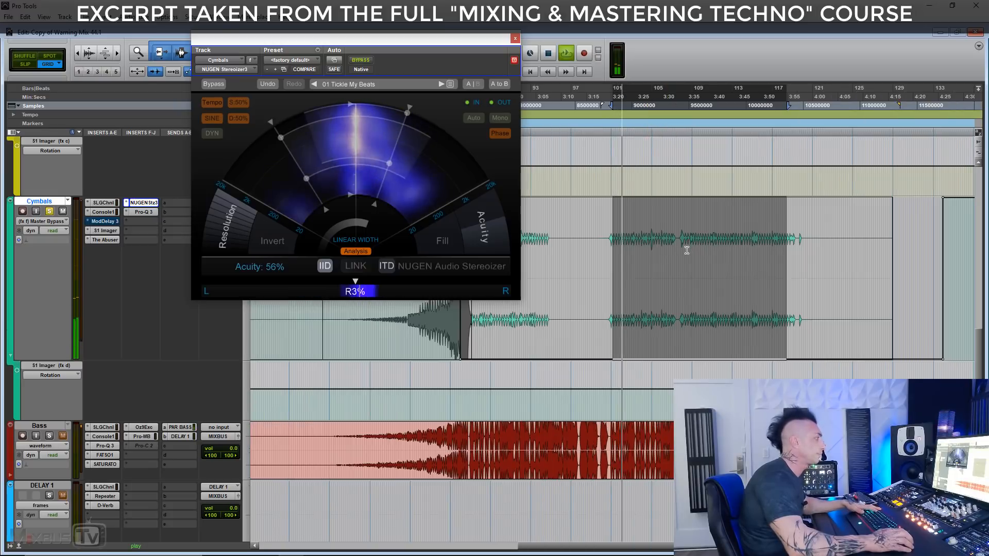
{"action": "left_click", "coordinate": [363, 61]}
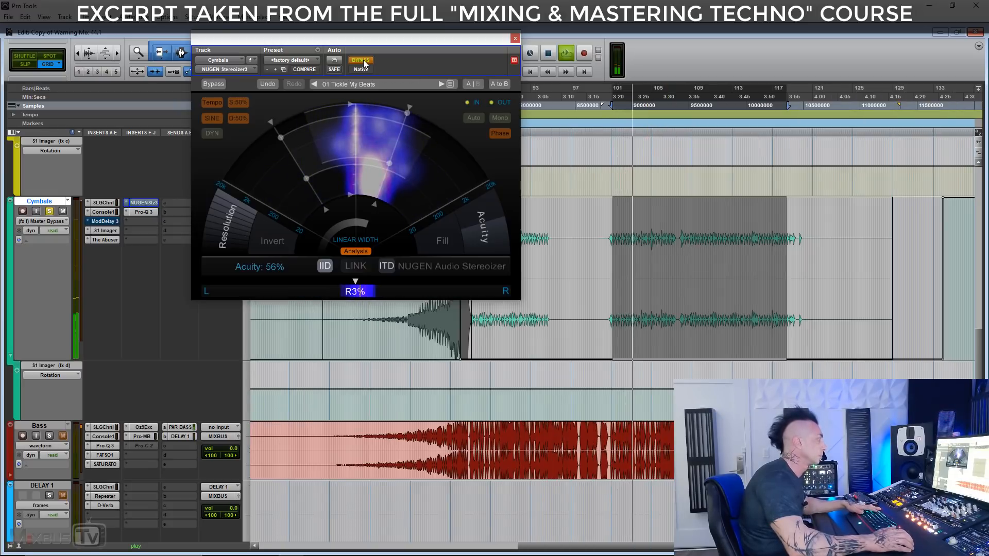
{"action": "left_click", "coordinate": [362, 61]}
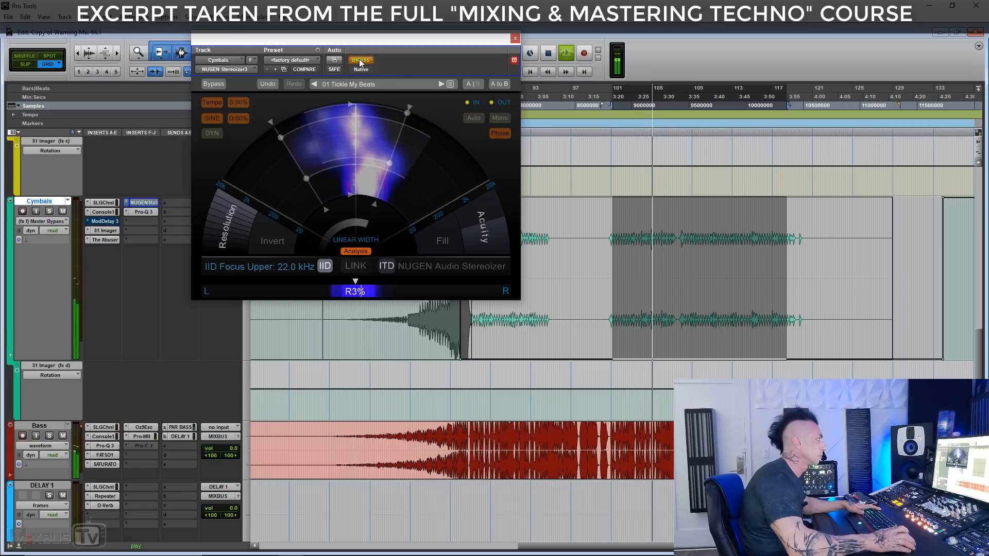
{"action": "left_click", "coordinate": [361, 60]}
{"action": "left_click", "coordinate": [361, 61]}
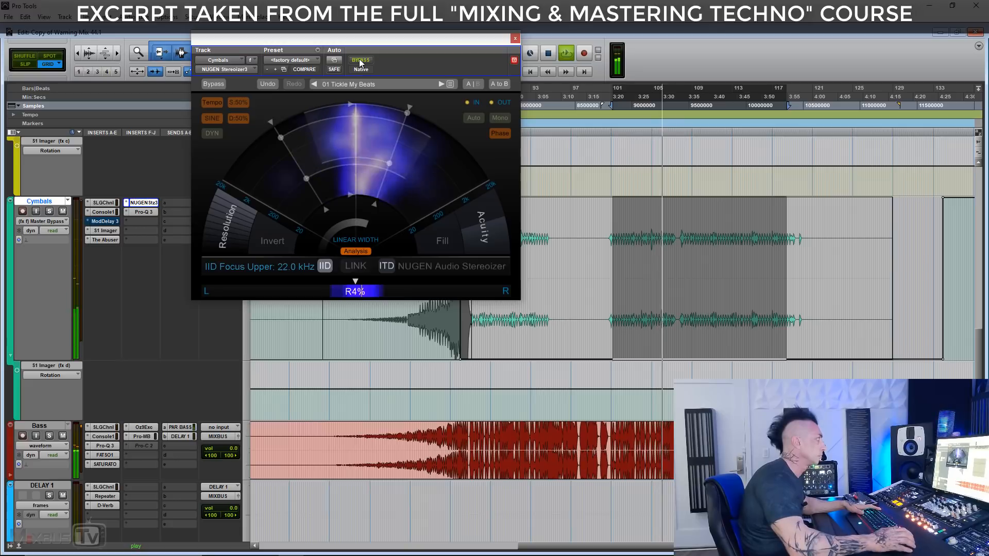
{"action": "key", "text": "space"}
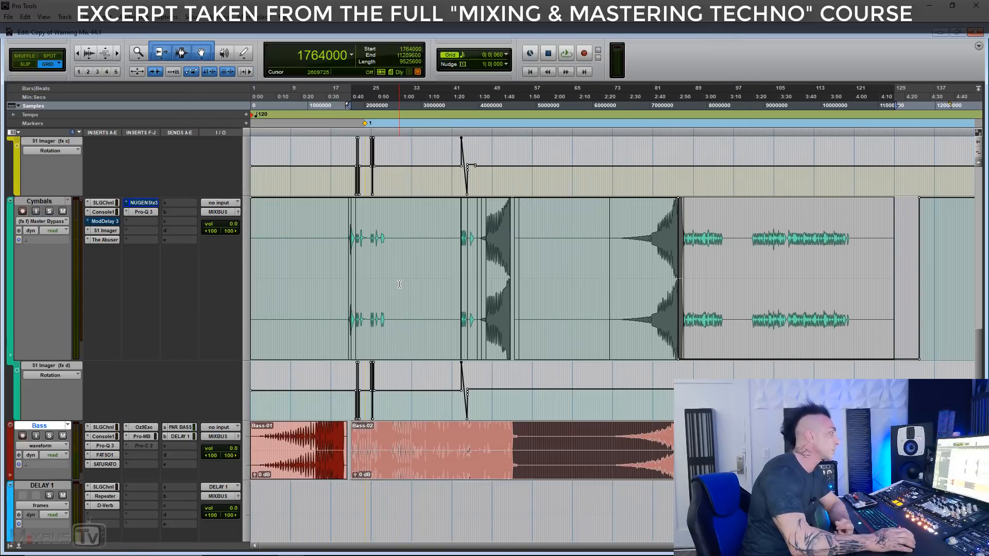
- Bring the Bass track and the DELAY 1 and PAR BASS tracks below it into view
{"action": "scroll", "coordinate": [394, 283], "scroll_direction": "down", "scroll_amount": 5}
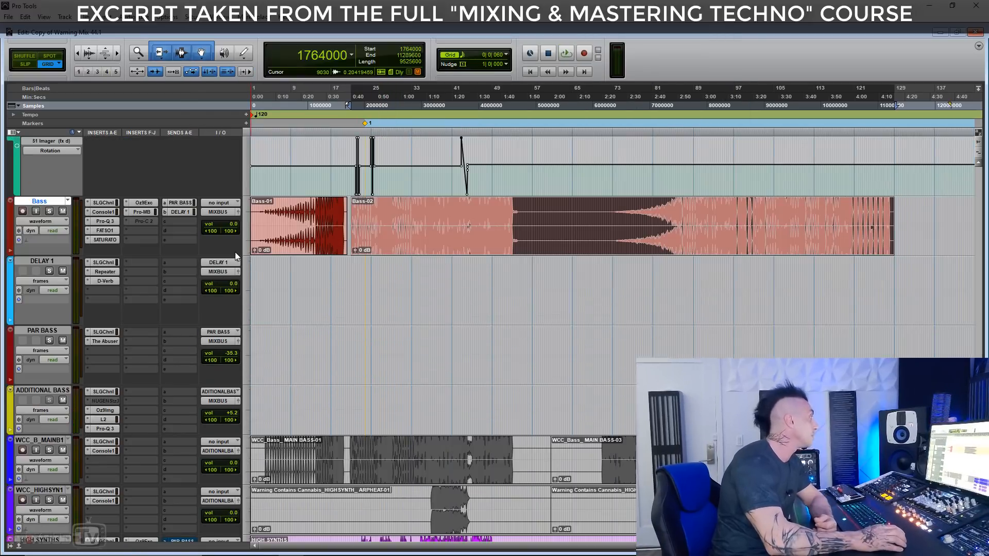